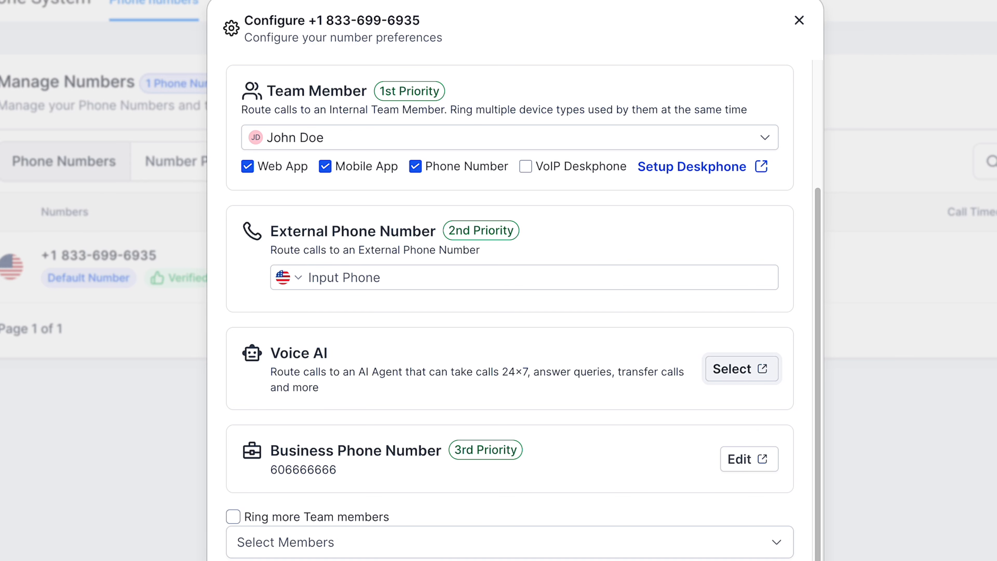
# Turn on ringing more team members for the phone number and look through the members available to add.
pyautogui.scroll(-2, 614, 521)
pyautogui.click(233, 431)
pyautogui.click(744, 463)
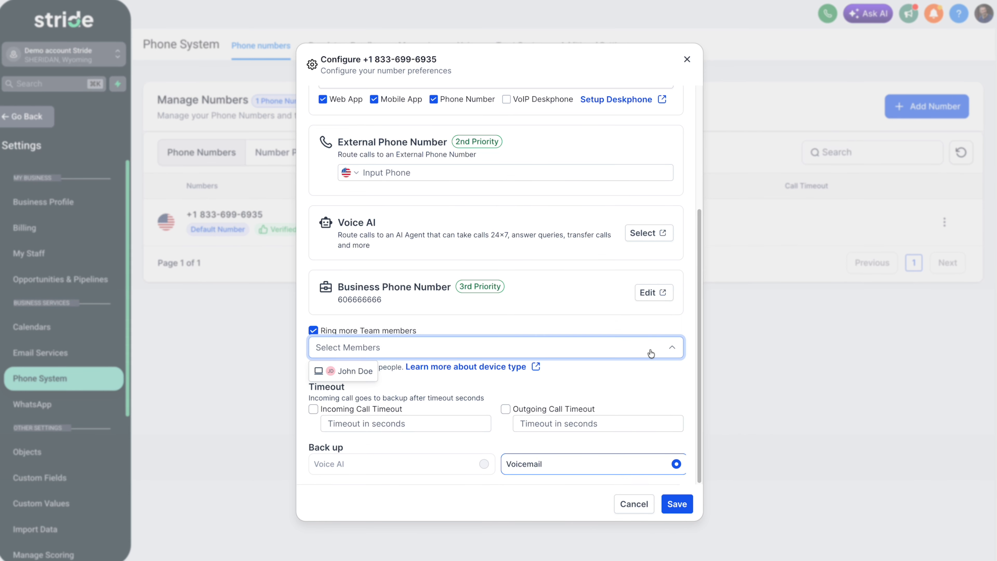
pyautogui.click(652, 390)
# Try an incoming call timeout of 10 seconds for the number, clear the value and turn the timeout off.
pyautogui.click(314, 408)
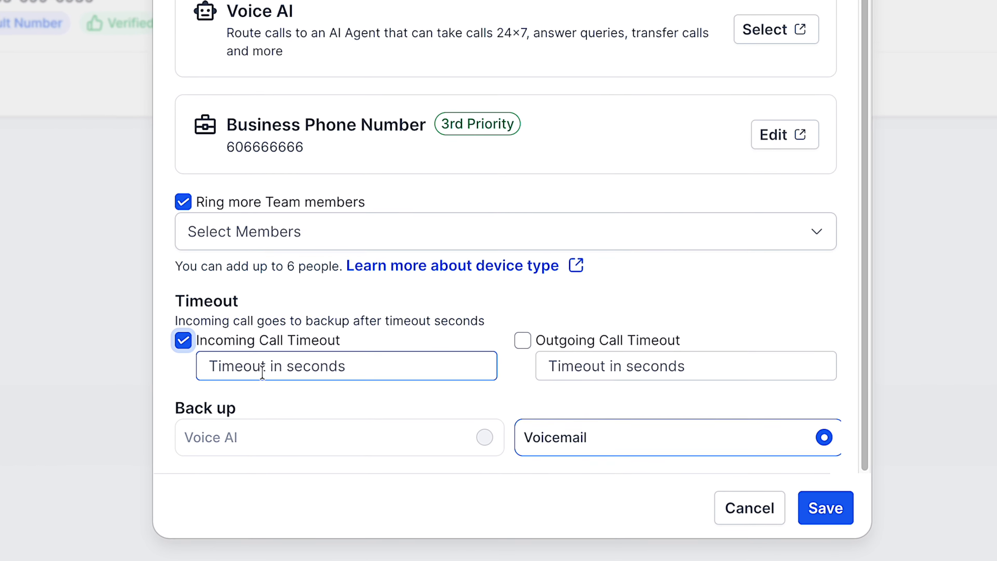
pyautogui.click(262, 371)
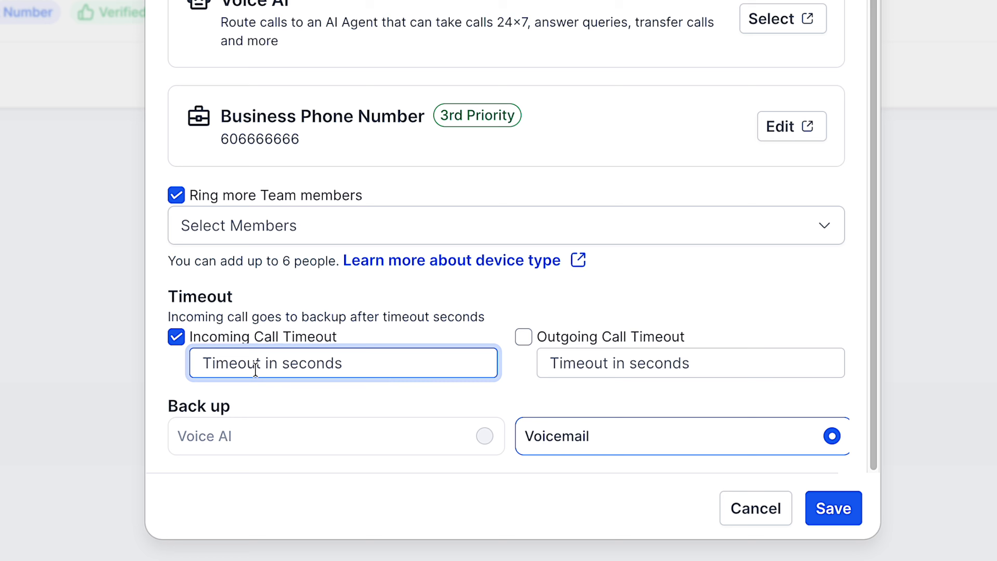
pyautogui.write('0')
pyautogui.hotkey('ctrl', 'a')
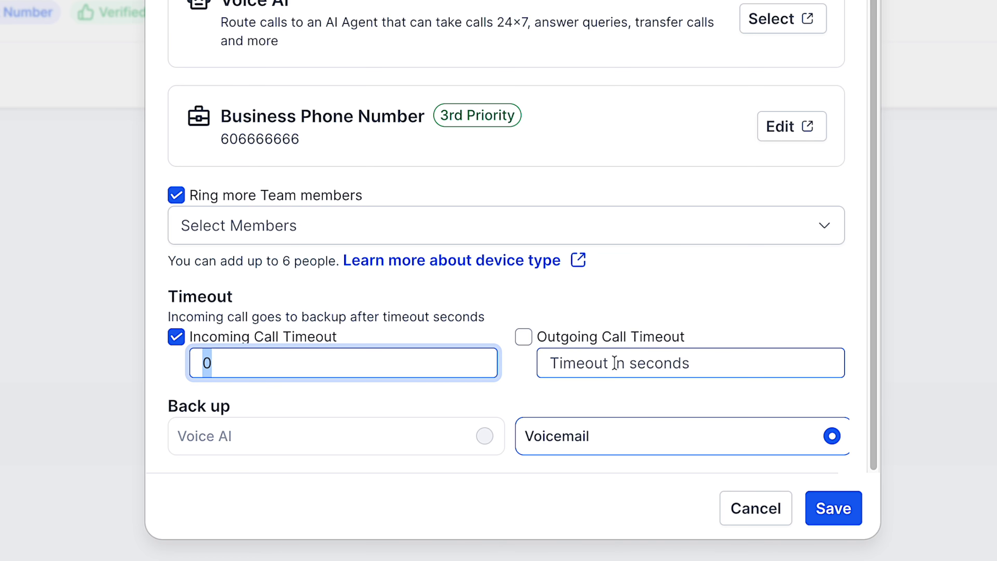
pyautogui.write('10')
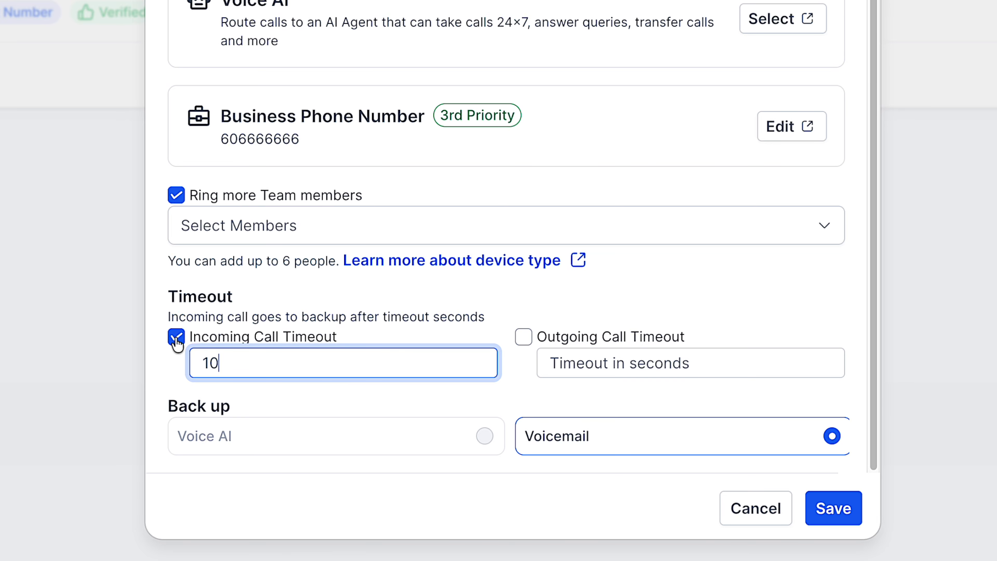
pyautogui.press('BackSpace')
pyautogui.press('BackSpace')
pyautogui.click(608, 383)
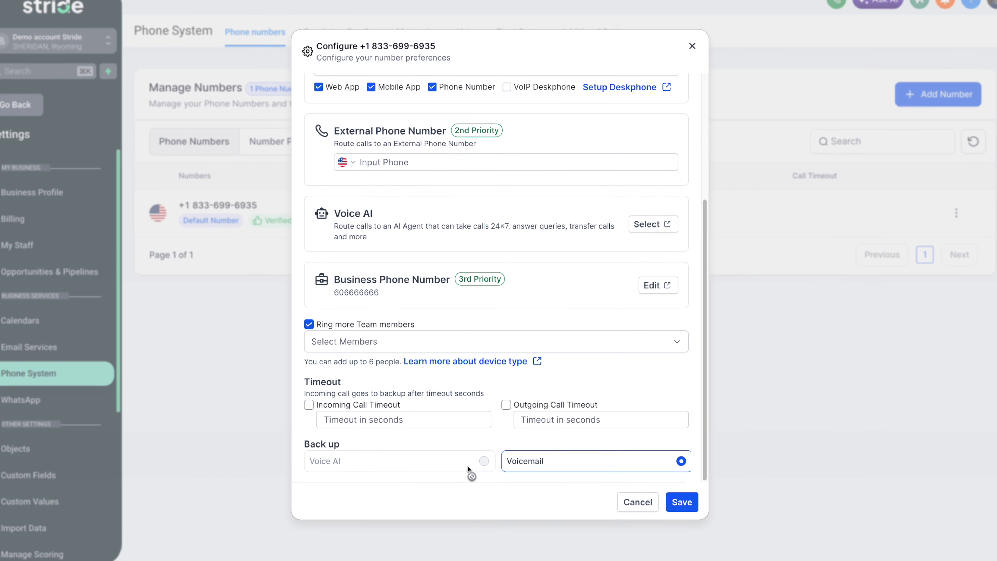
# Open the number's advanced settings and read the explanations of Call Connect and Whisper Message.
pyautogui.scroll(10, 590, 450)
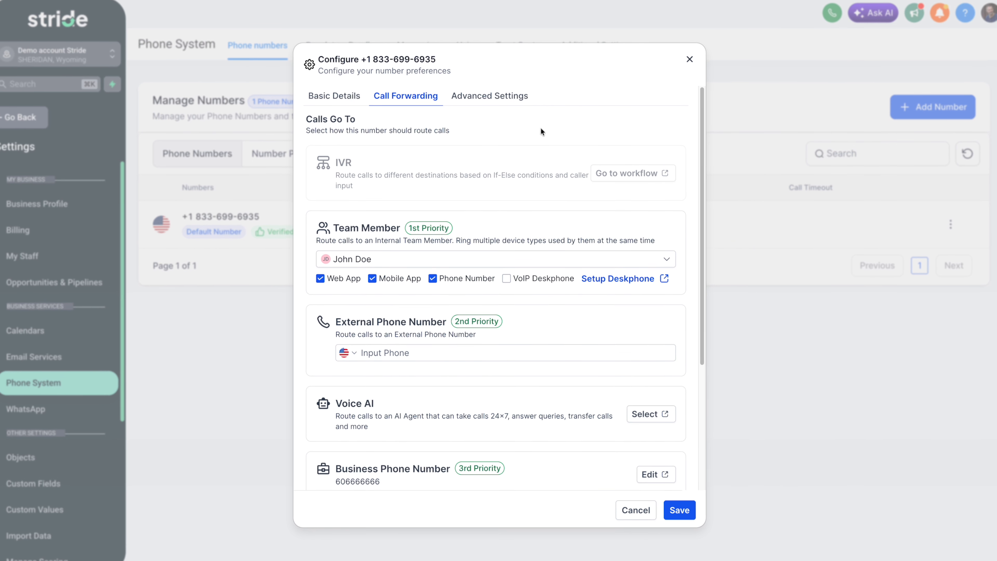
pyautogui.click(512, 97)
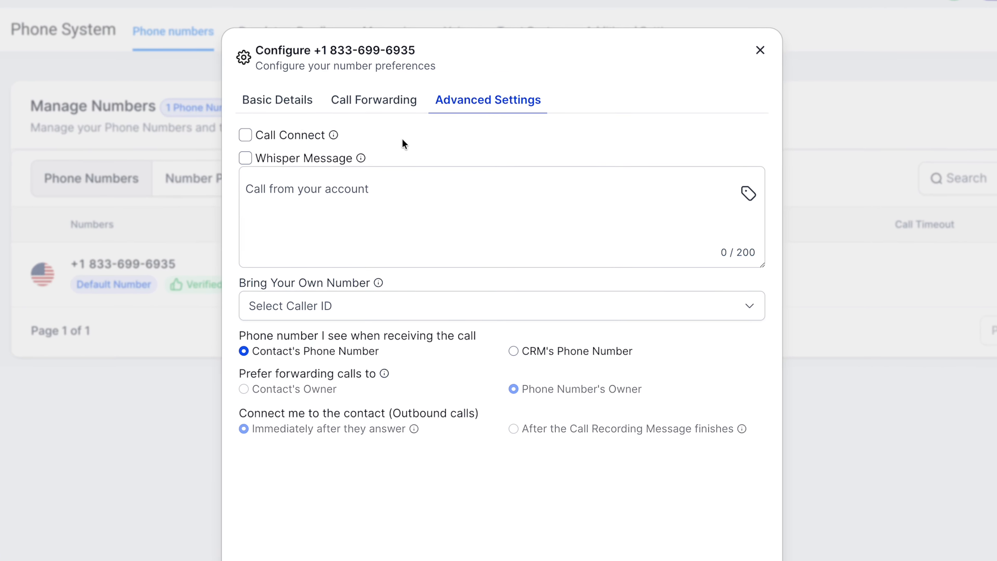
pyautogui.moveTo(333, 135)
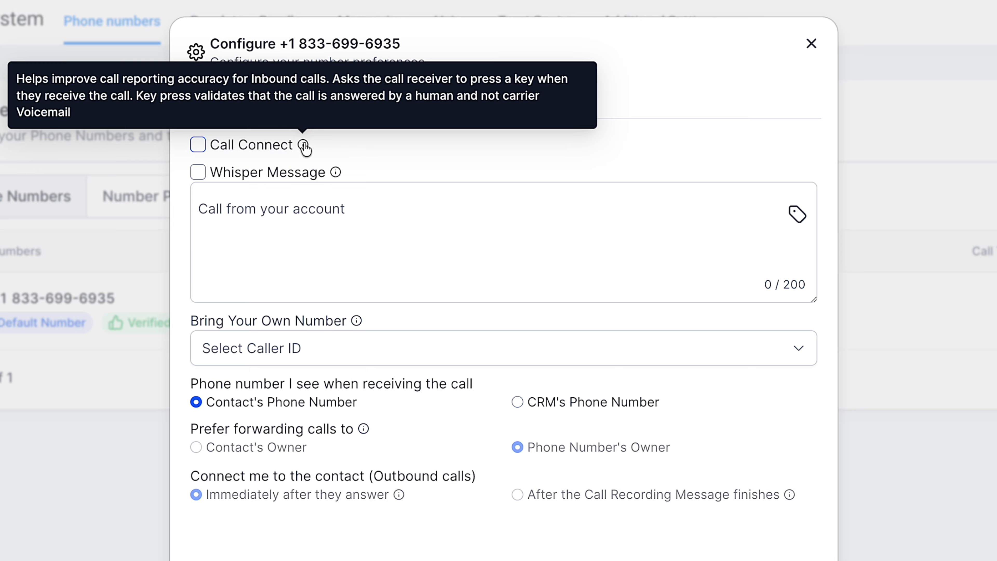
pyautogui.moveTo(337, 173)
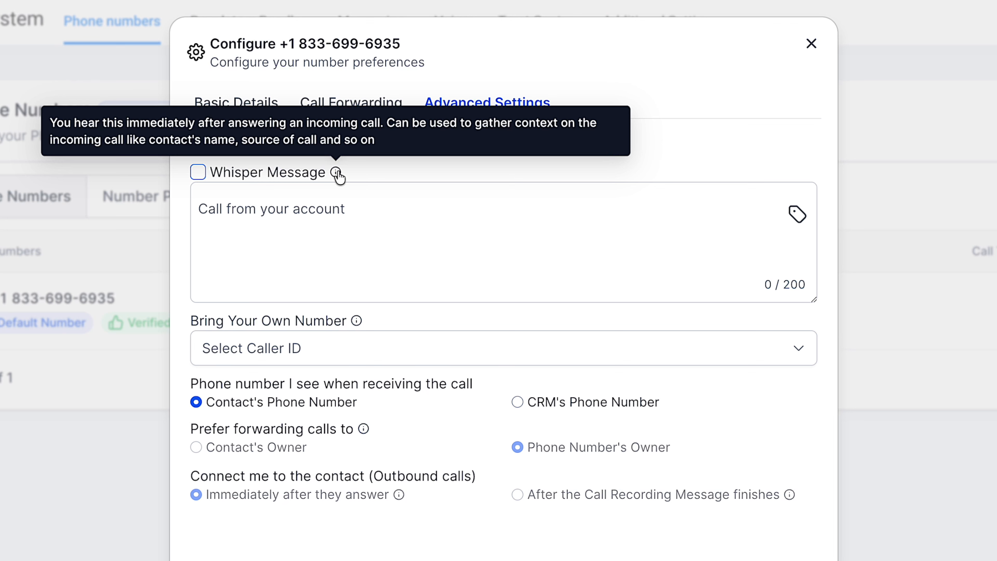
# Try a whisper message reading "Incoming call from Land Sales", check the Bring Your Own Number explanation, and close the configuration without saving.
pyautogui.click(198, 172)
pyautogui.click(267, 209)
pyautogui.write('Incomi')
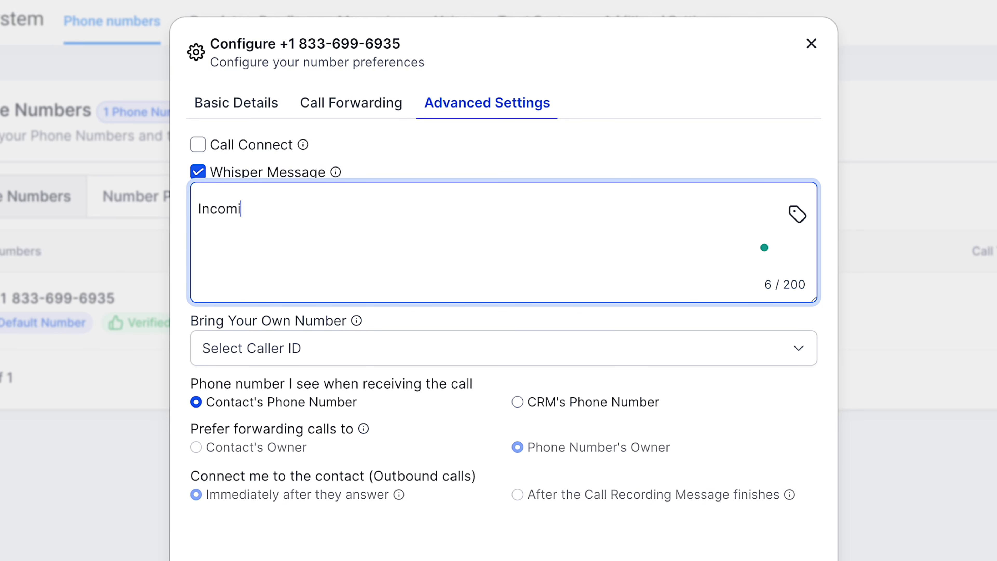
pyautogui.write('ng call from Land Sales')
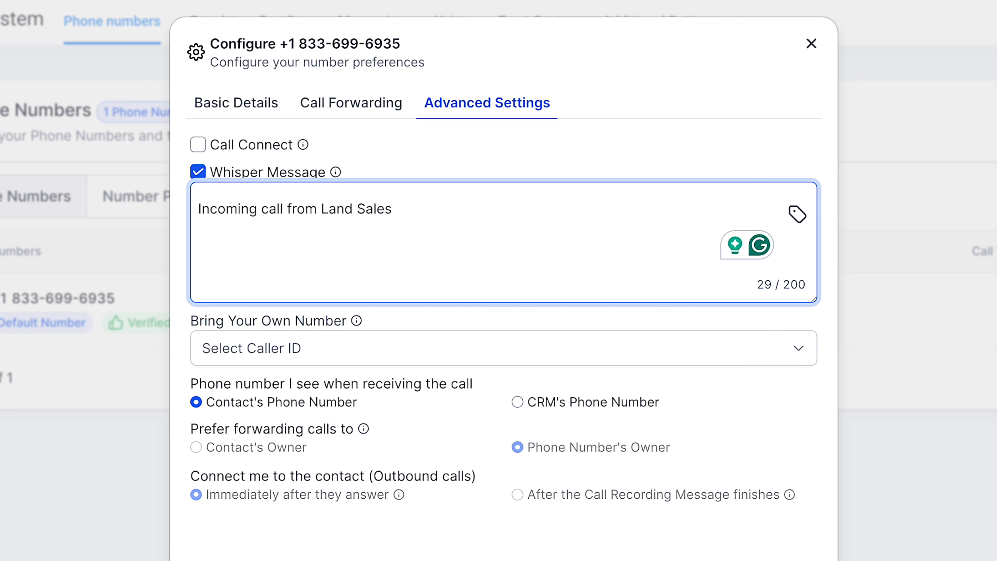
pyautogui.moveTo(356, 320)
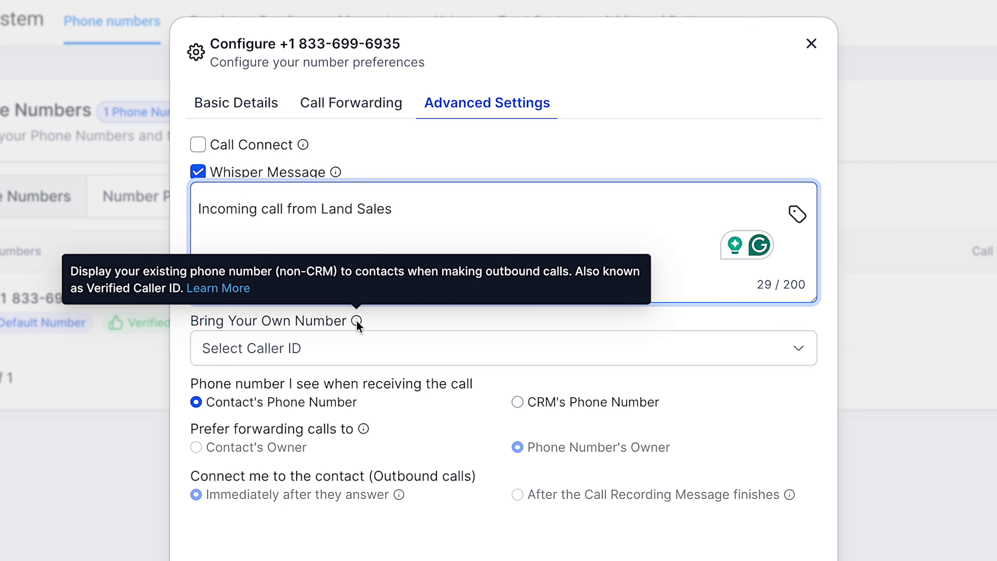
pyautogui.click(495, 322)
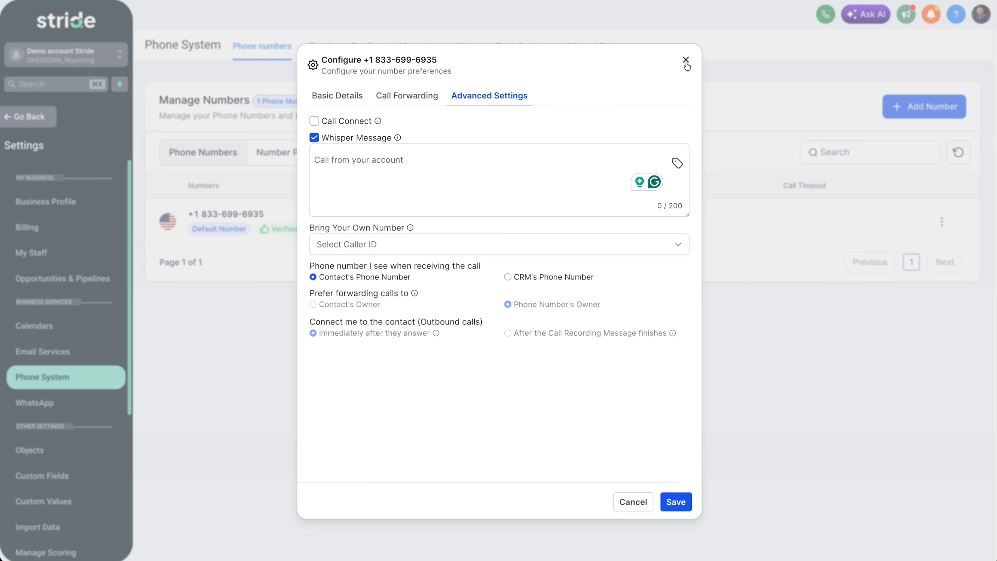
pyautogui.click(690, 59)
# View the verified caller IDs and the form for adding one, and return to the phone numbers list.
pyautogui.click(373, 161)
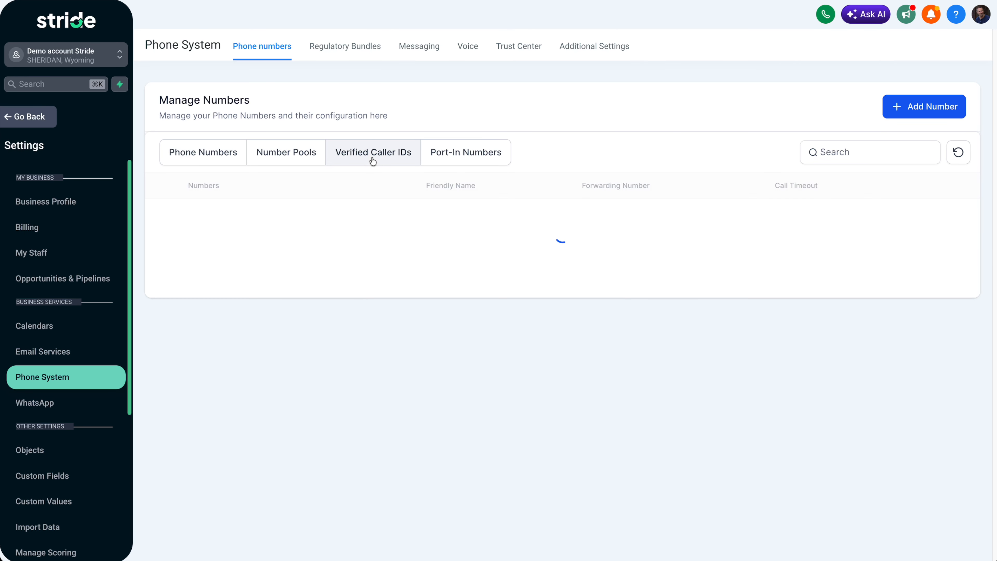
pyautogui.click(896, 111)
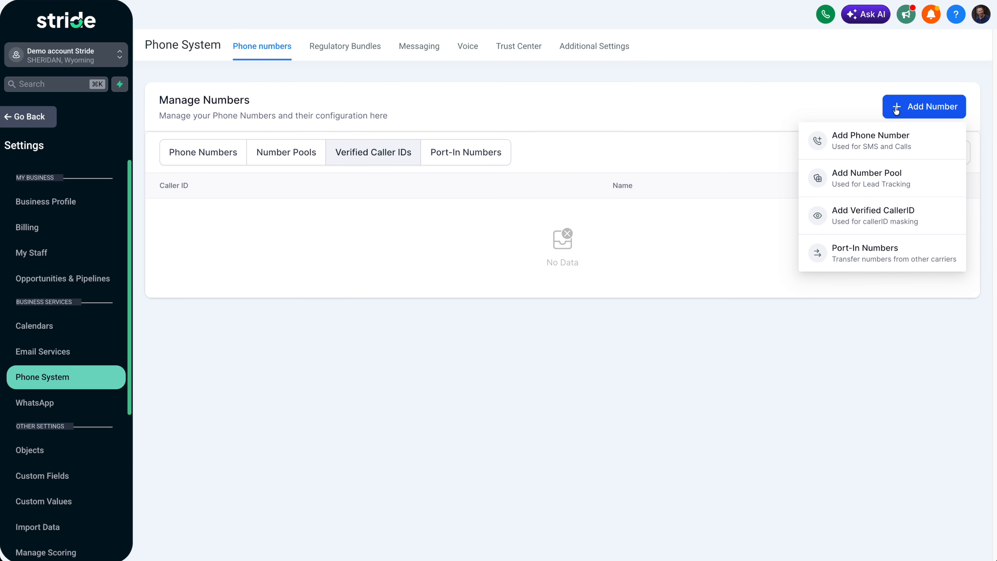
pyautogui.click(890, 222)
pyautogui.click(517, 258)
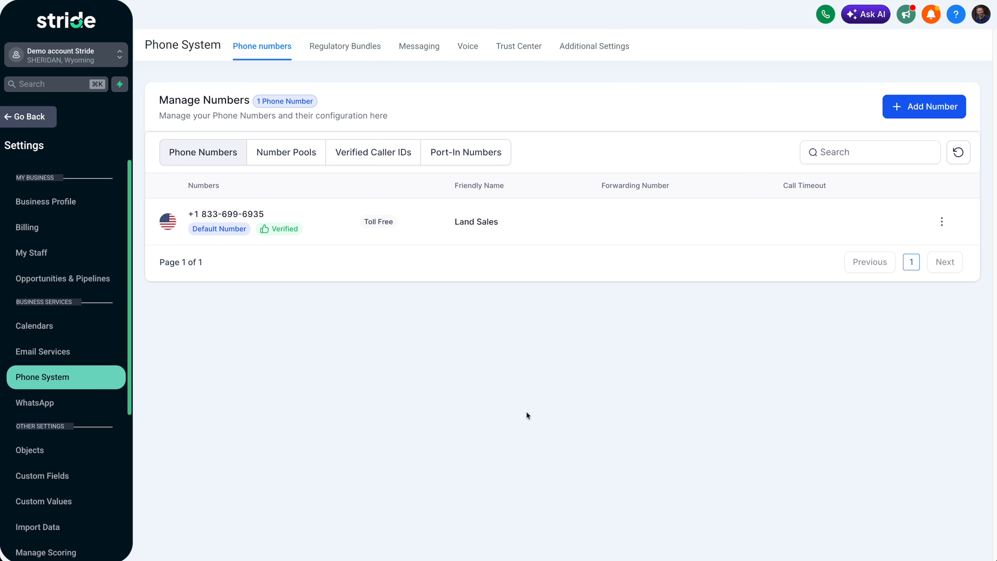
# Enable automatic deletion of call recordings older than 90 days in the voice settings.
pyautogui.click(468, 47)
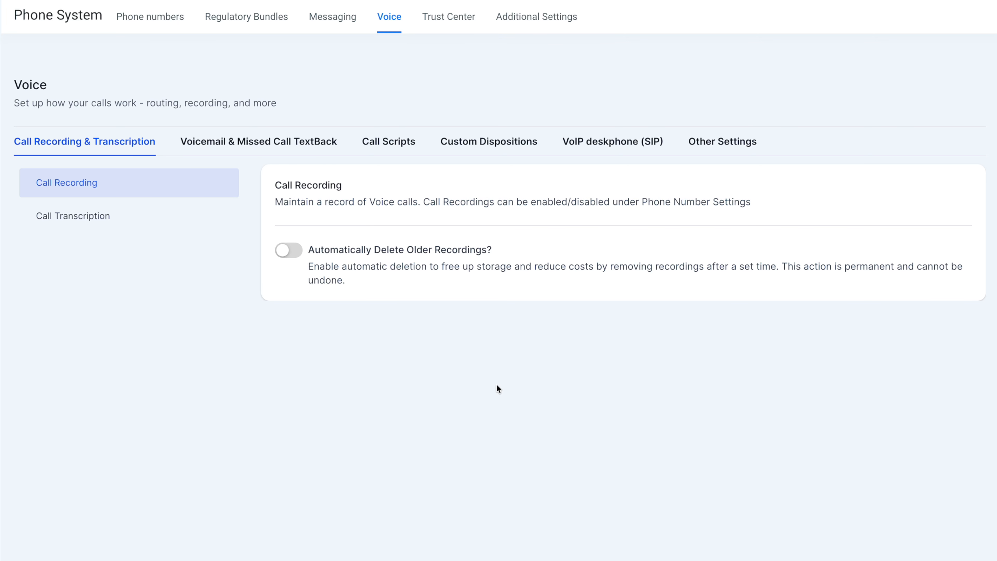
pyautogui.click(292, 248)
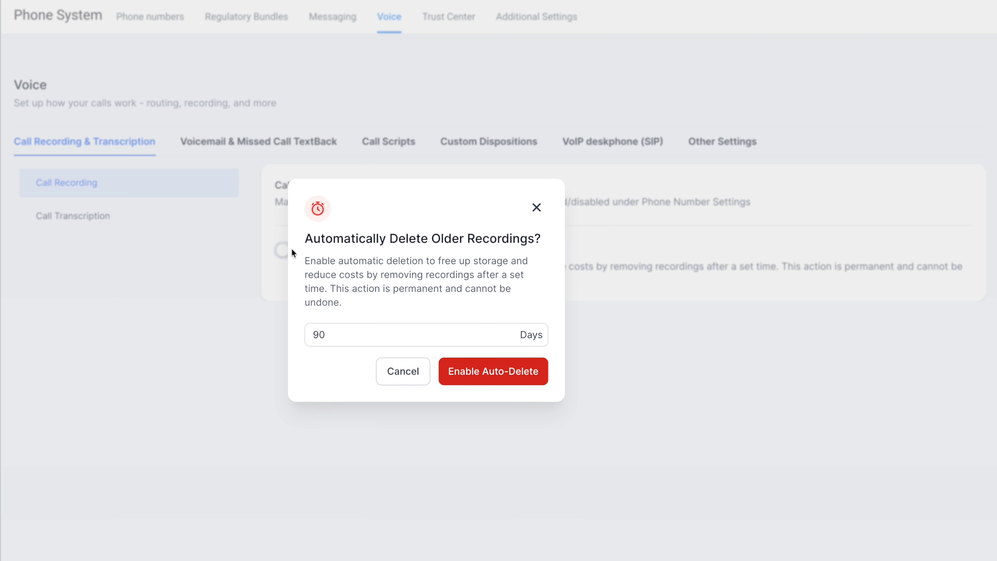
pyautogui.click(353, 332)
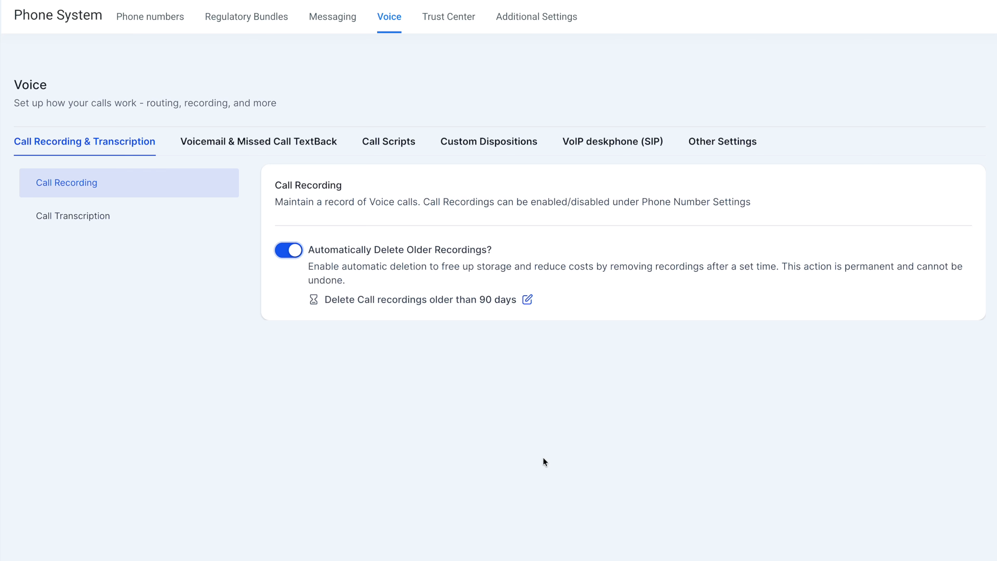
# Enable call transcription in the voice settings and recheck the call recording options.
pyautogui.click(100, 216)
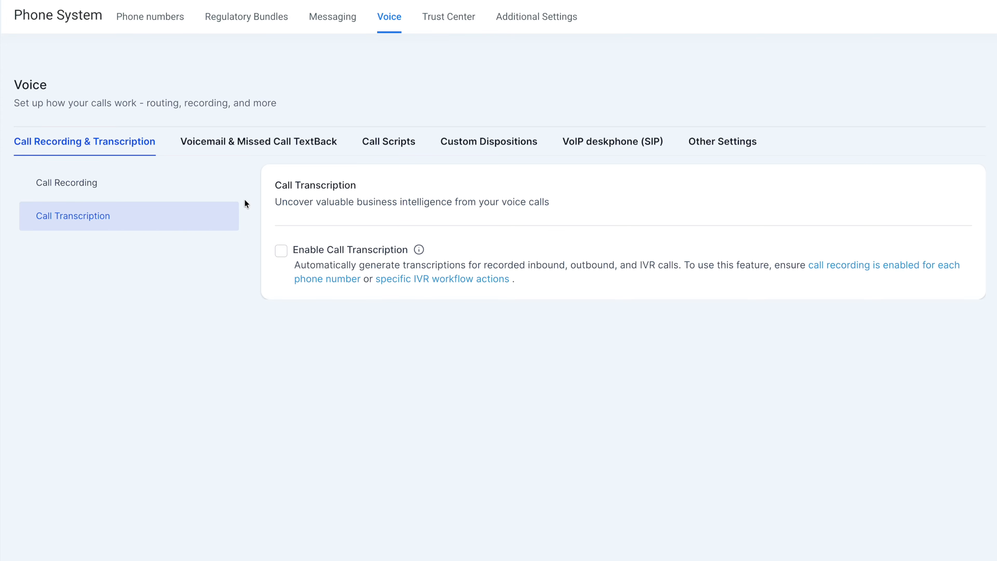
pyautogui.click(281, 254)
pyautogui.click(89, 188)
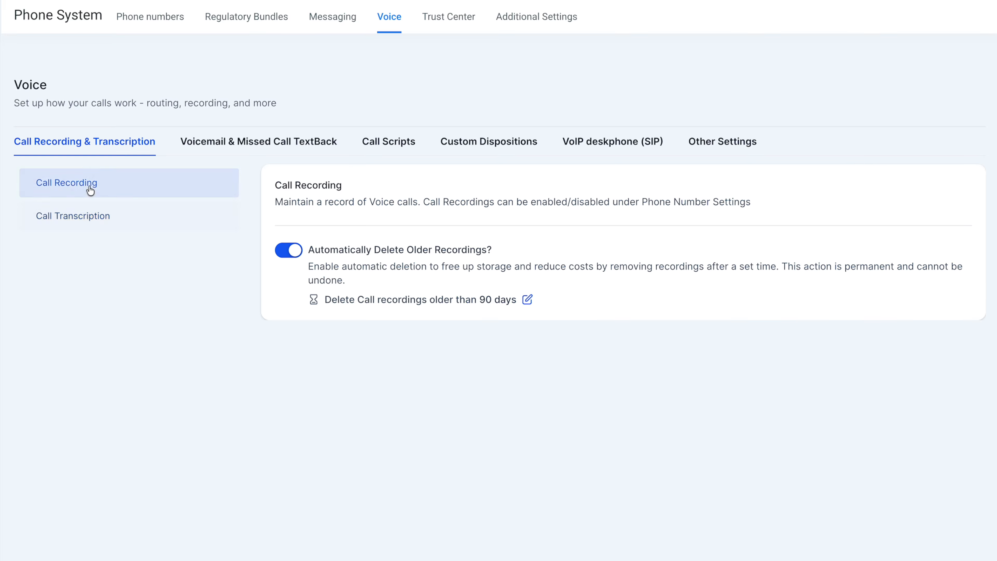
pyautogui.click(94, 215)
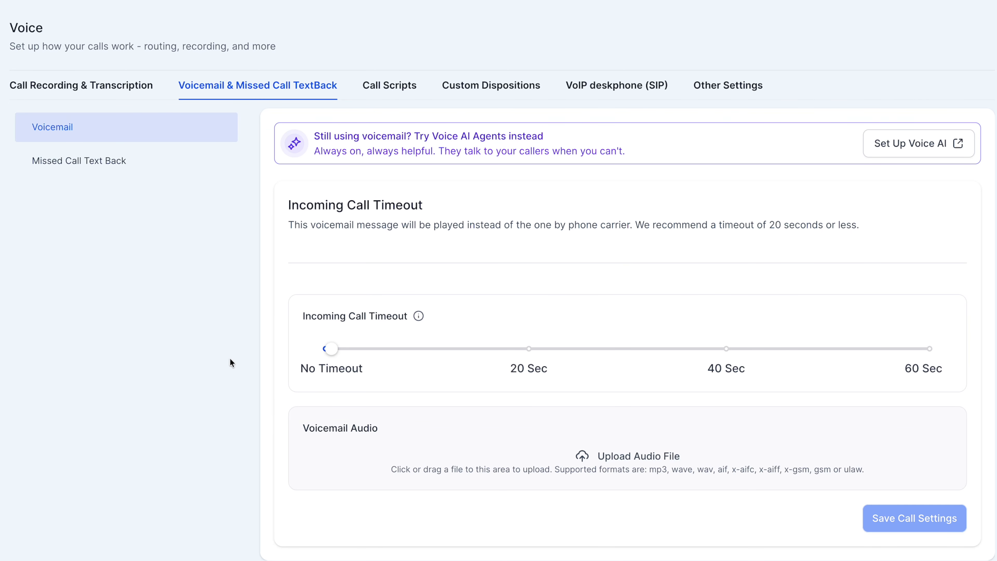
# Check the incoming call timeout option in the phone number's call forwarding configuration and close it without saving.
pyautogui.scroll(2, 237, 359)
pyautogui.click(143, 1)
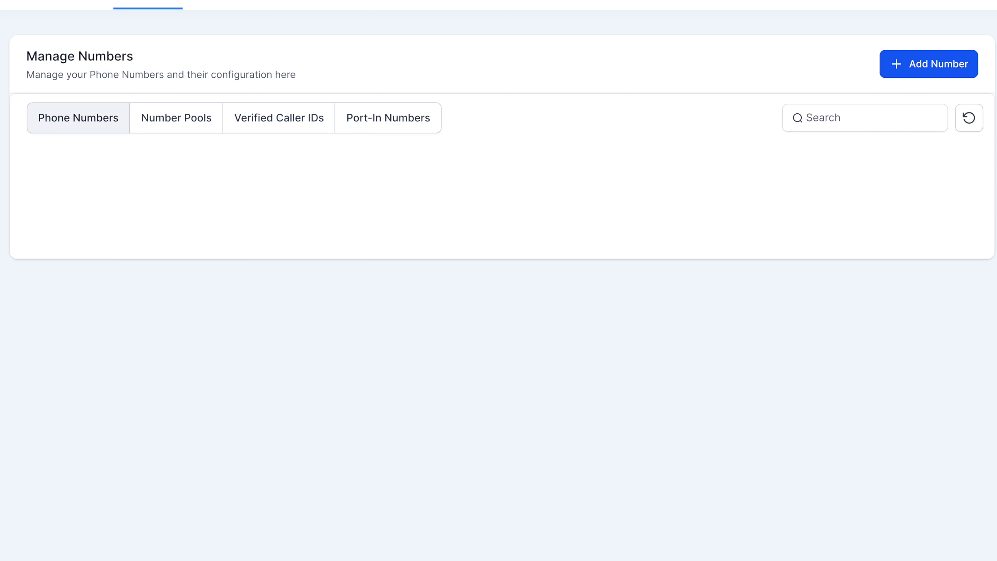
pyautogui.click(949, 199)
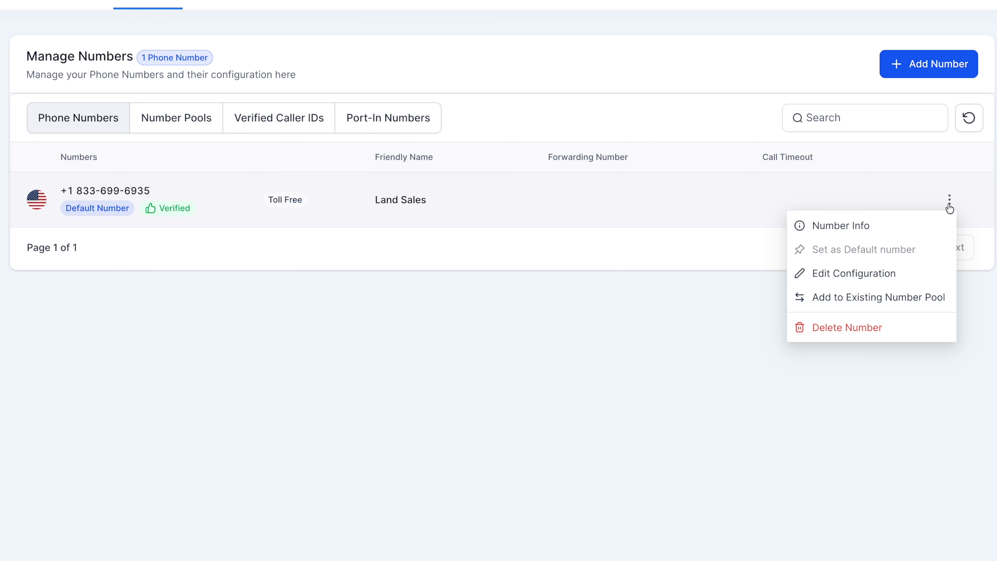
pyautogui.click(886, 273)
pyautogui.scroll(-5, 298, 98)
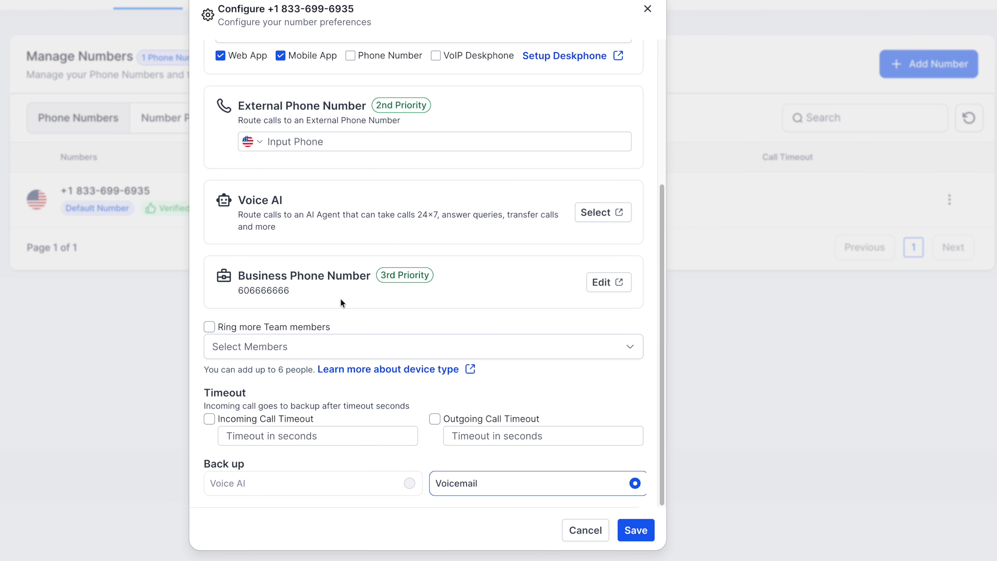
pyautogui.click(211, 423)
pyautogui.click(210, 421)
pyautogui.click(647, 10)
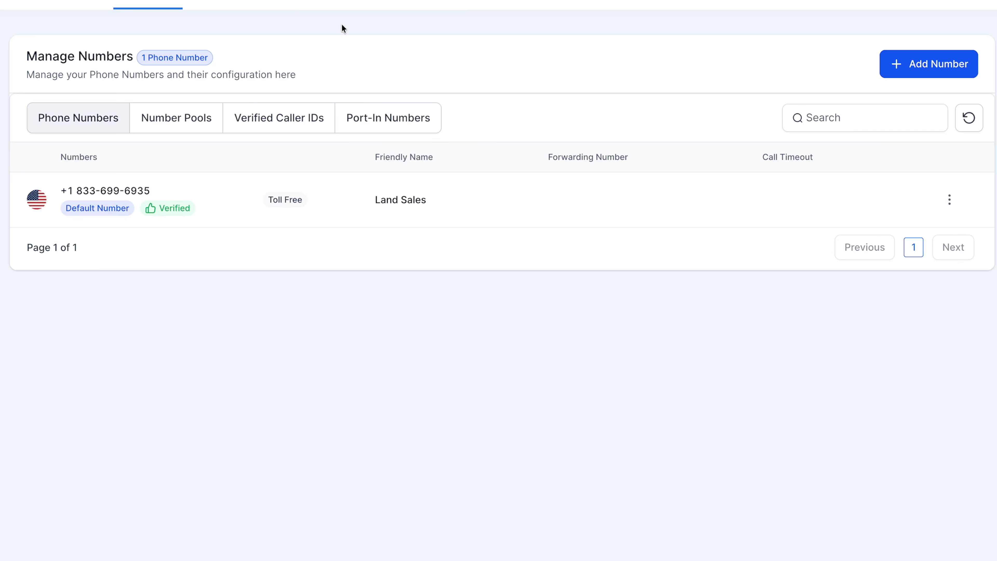
# Open the voicemail settings, read the incoming call timeout explanation, and keep the timeout at No Timeout.
pyautogui.click(386, 2)
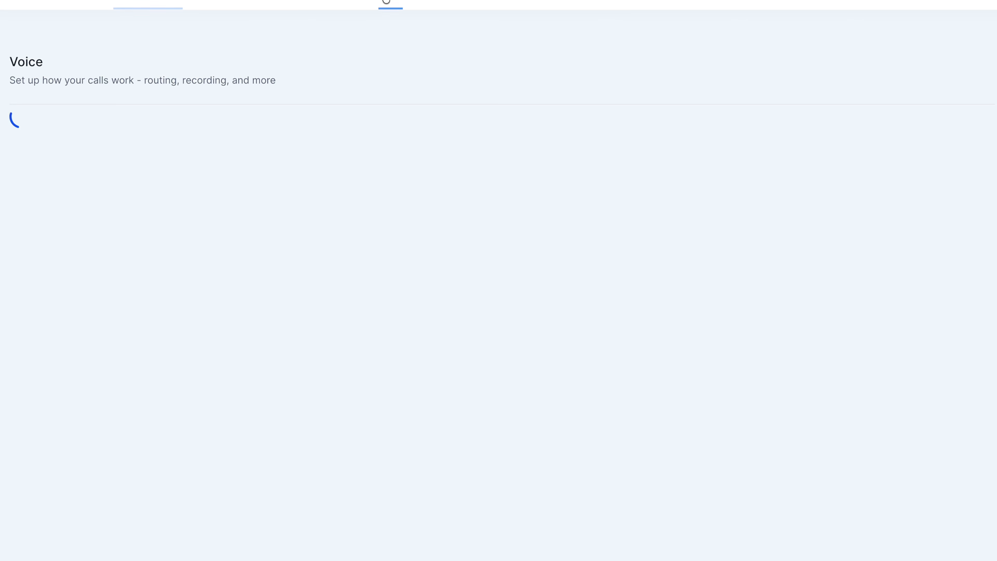
pyautogui.click(319, 119)
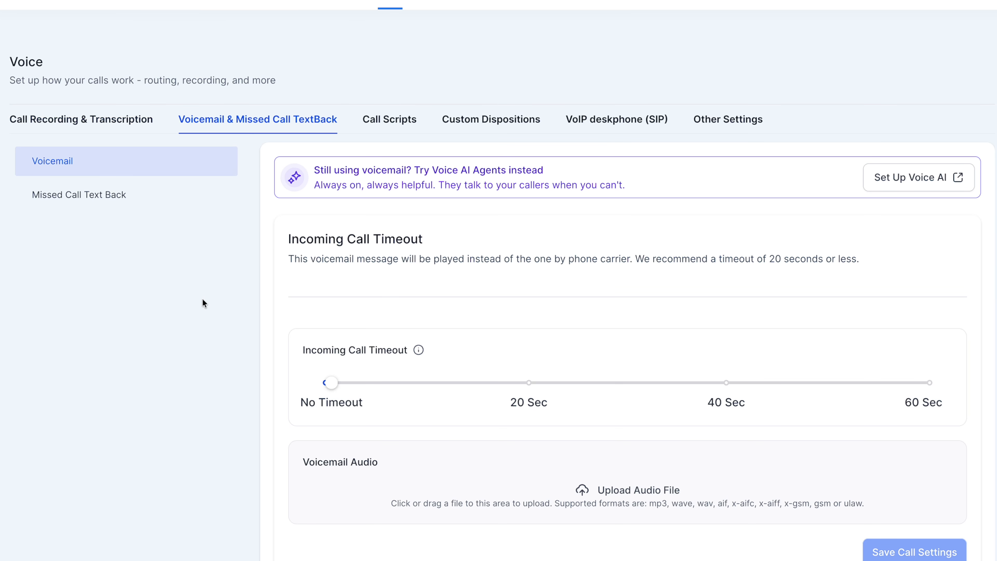
pyautogui.scroll(-1, 201, 300)
pyautogui.moveTo(419, 316)
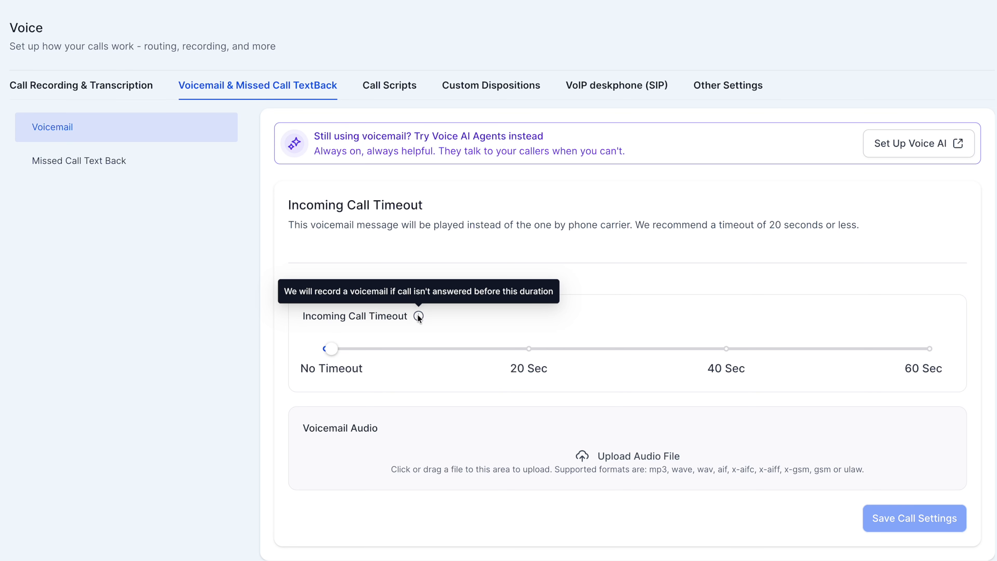
pyautogui.moveTo(331, 348); pyautogui.dragTo(195, 376)
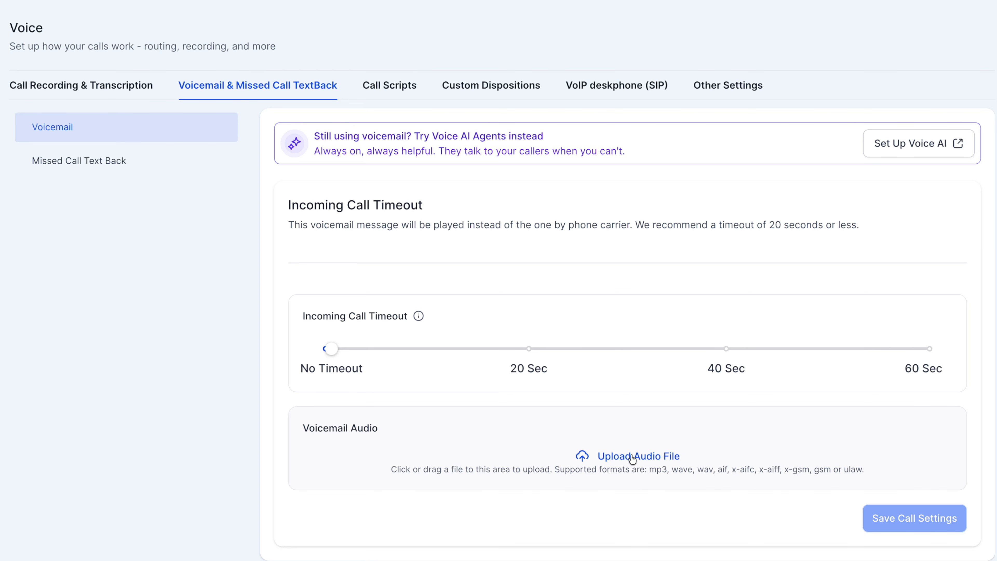
# Record a voicemail greeting of about 8 seconds in the audio recording app and upload the MP3 as the voicemail audio.
pyautogui.moveTo(1, 482); pyautogui.dragTo(394, 138)
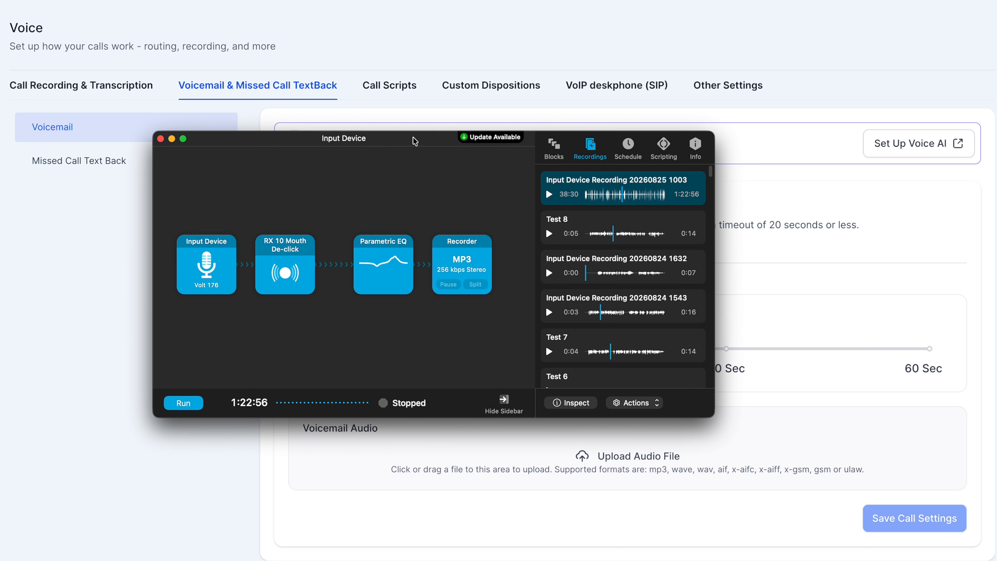
pyautogui.click(197, 405)
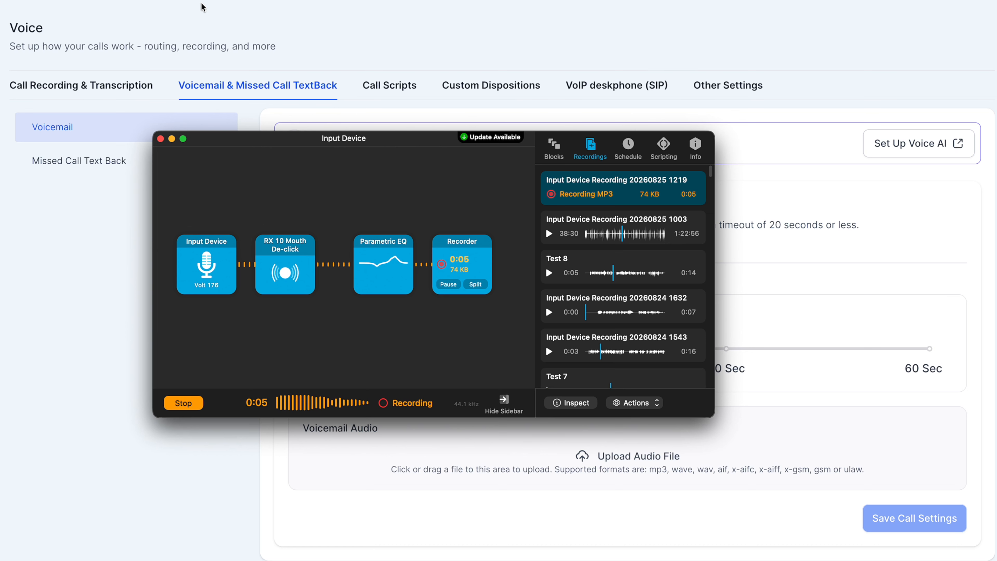
pyautogui.click(203, 407)
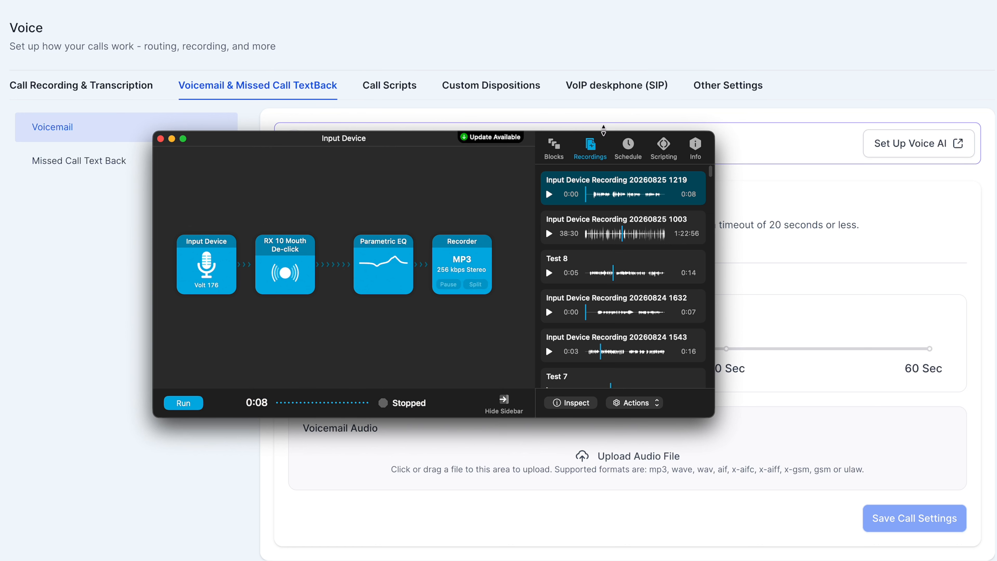
pyautogui.moveTo(594, 202); pyautogui.dragTo(622, 457)
pyautogui.scroll(-2, 621, 451)
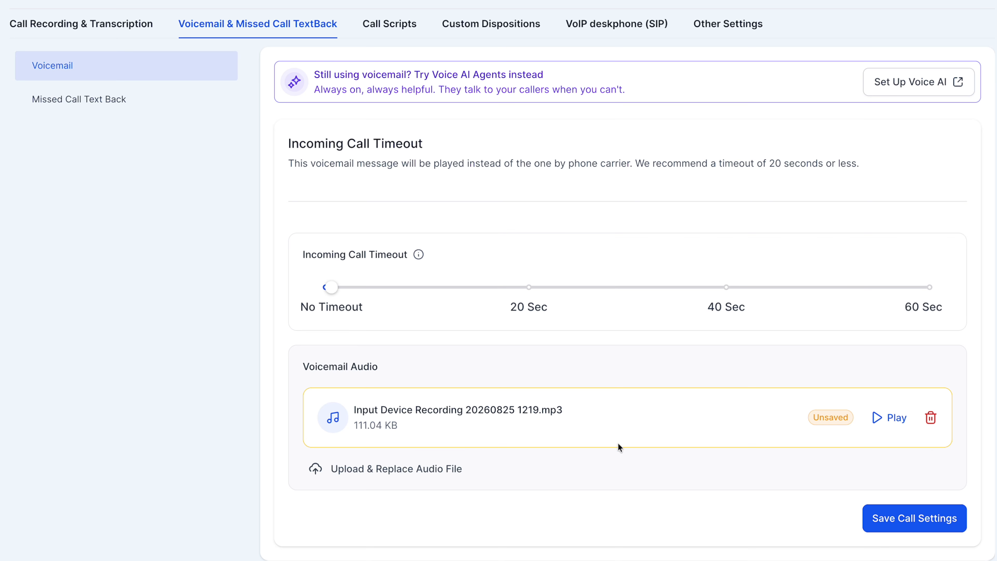
# Play back the uploaded voicemail audio and save the call settings.
pyautogui.click(878, 421)
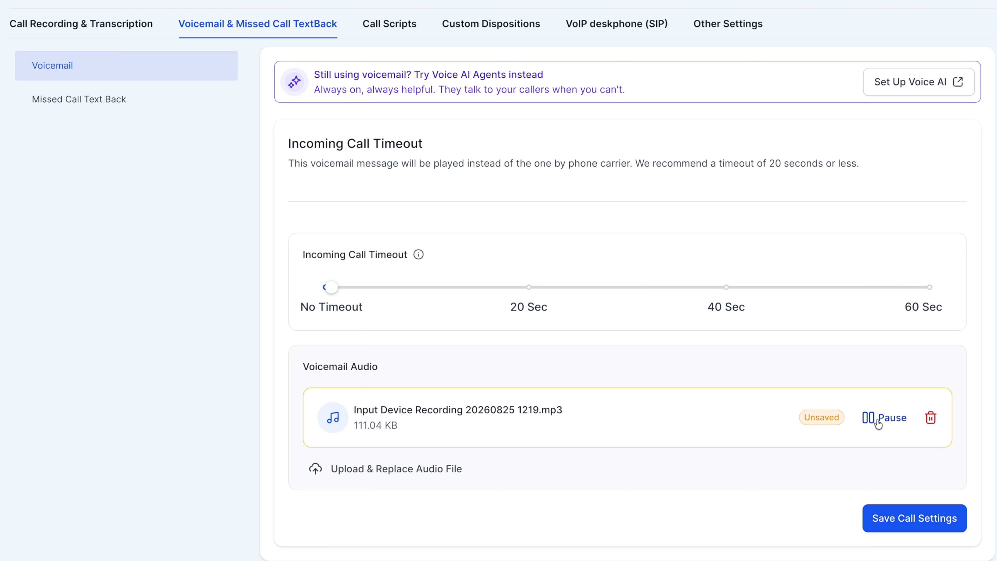
pyautogui.click(875, 525)
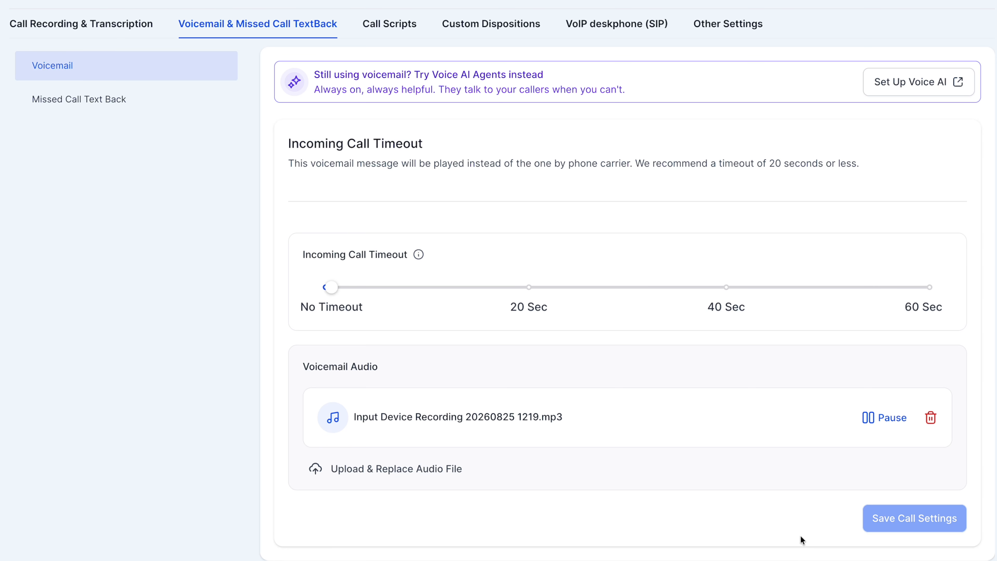
# Delete the voicemail audio, confirm the deletion, and save the call settings with the timeout kept at No Timeout.
pyautogui.click(931, 420)
pyautogui.click(593, 326)
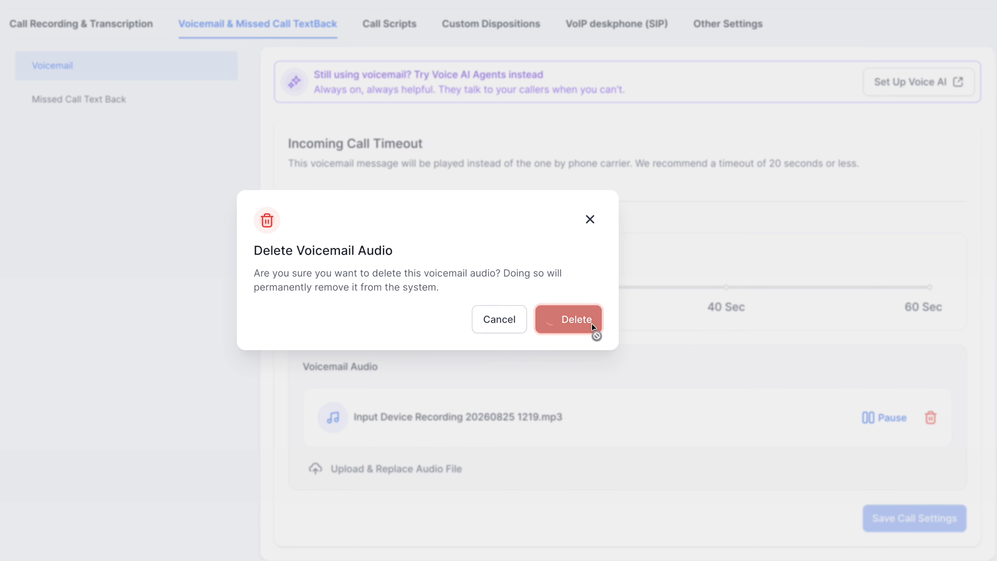
pyautogui.click(876, 518)
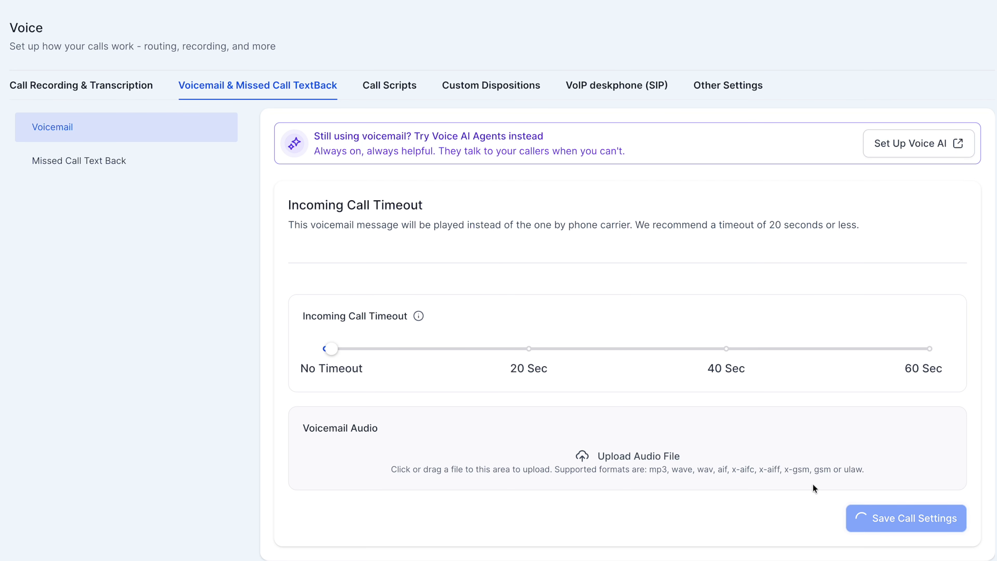
pyautogui.moveTo(334, 354)
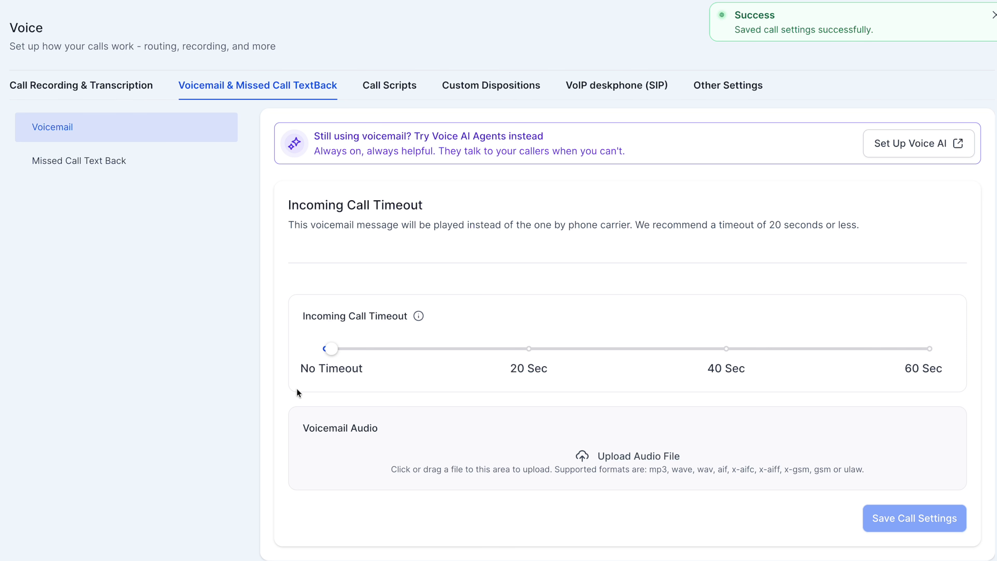
# Open the Missed Call Text Back settings and make sure missed call textback is enabled.
pyautogui.click(71, 199)
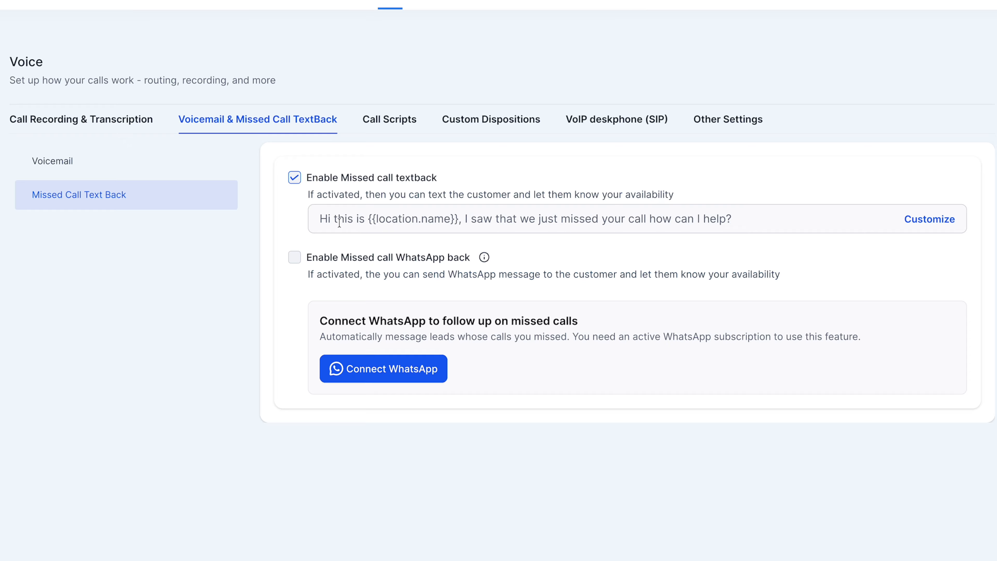
pyautogui.click(293, 178)
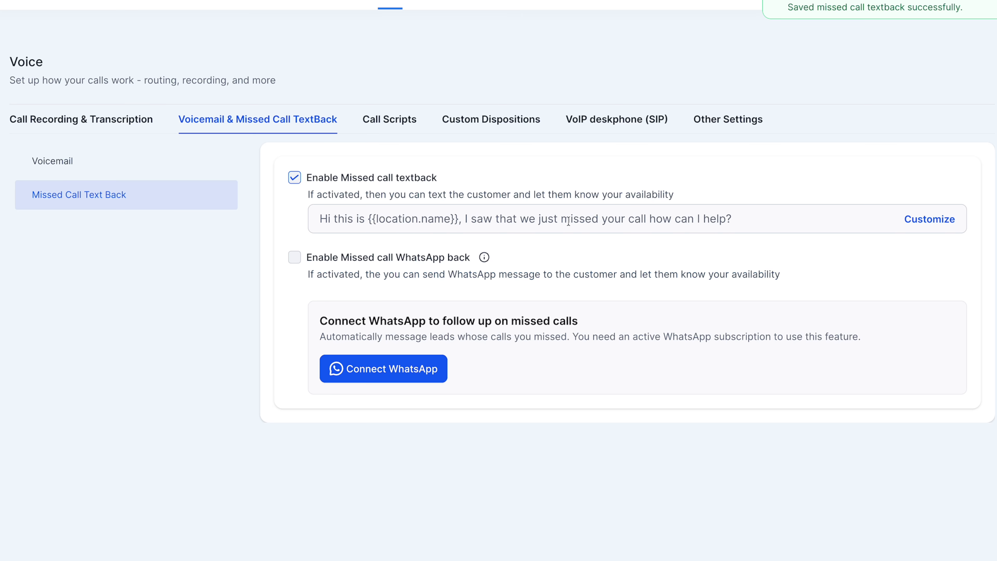
# Draft a missed call text back introducing the business contact with "sorry I missed your call! What's up?", enter a test phone number, and cancel.
pyautogui.click(591, 216)
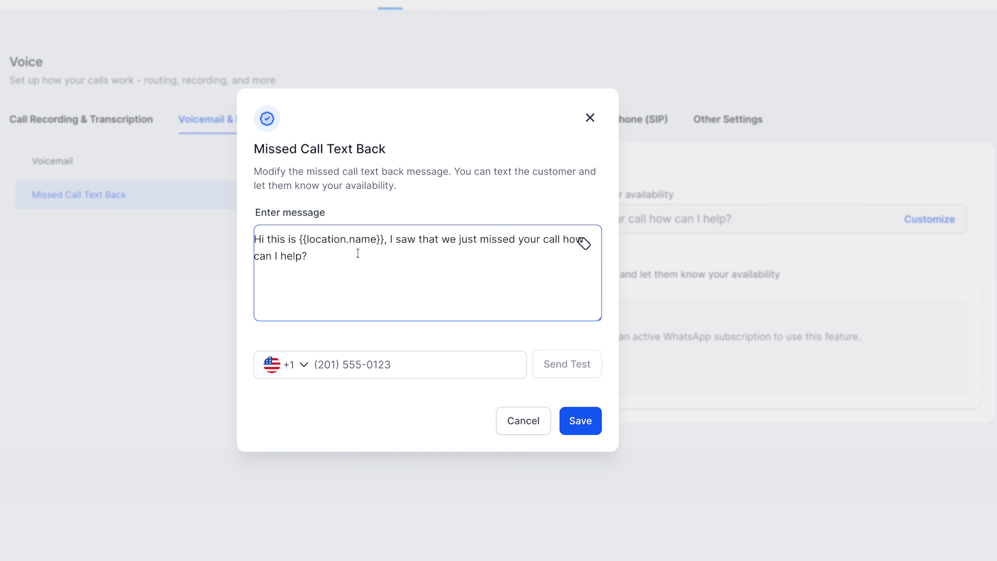
pyautogui.moveTo(299, 239); pyautogui.dragTo(385, 239)
pyautogui.write('Seth, sorry I mi')
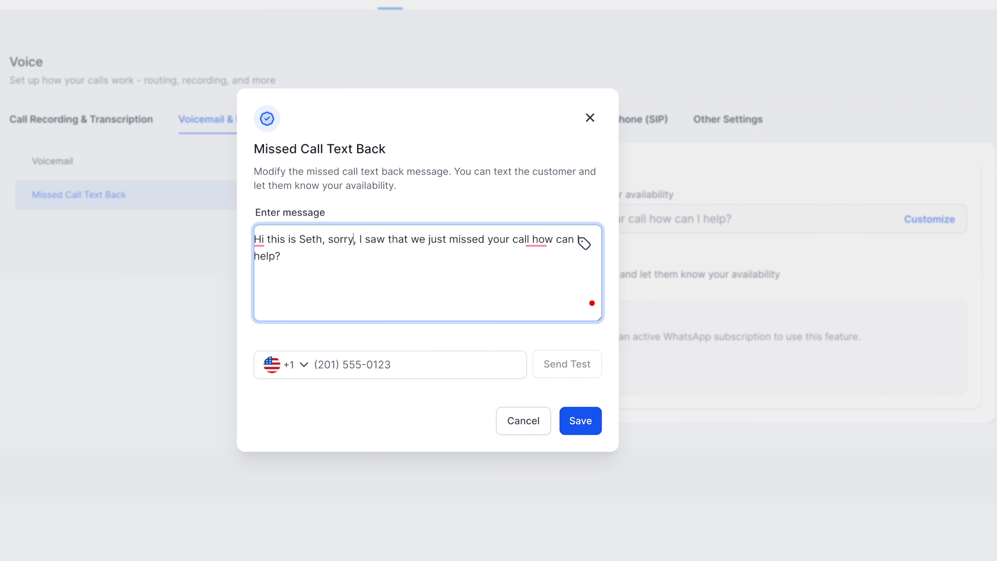
pyautogui.write('ssed your call')
pyautogui.hotkey('ctrl', 'shift', 'End')
pyautogui.write("! What's up?")
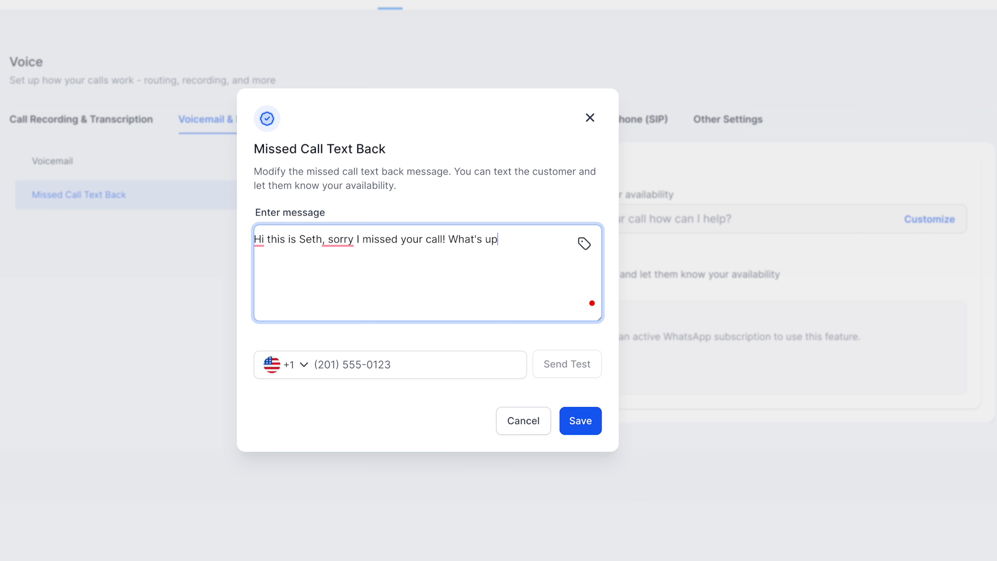
pyautogui.click(406, 361)
pyautogui.write('555555555')
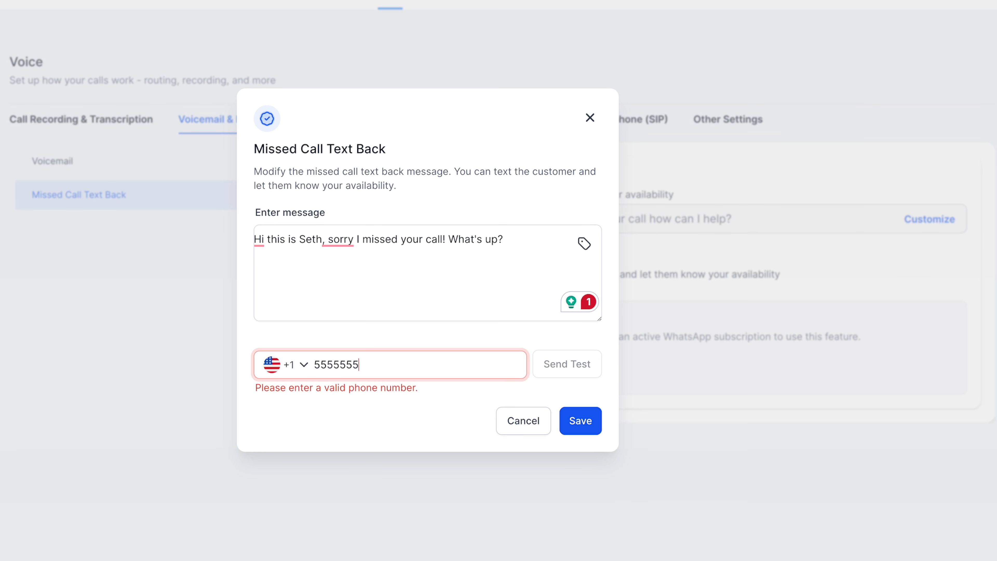
pyautogui.write('55')
pyautogui.click(514, 427)
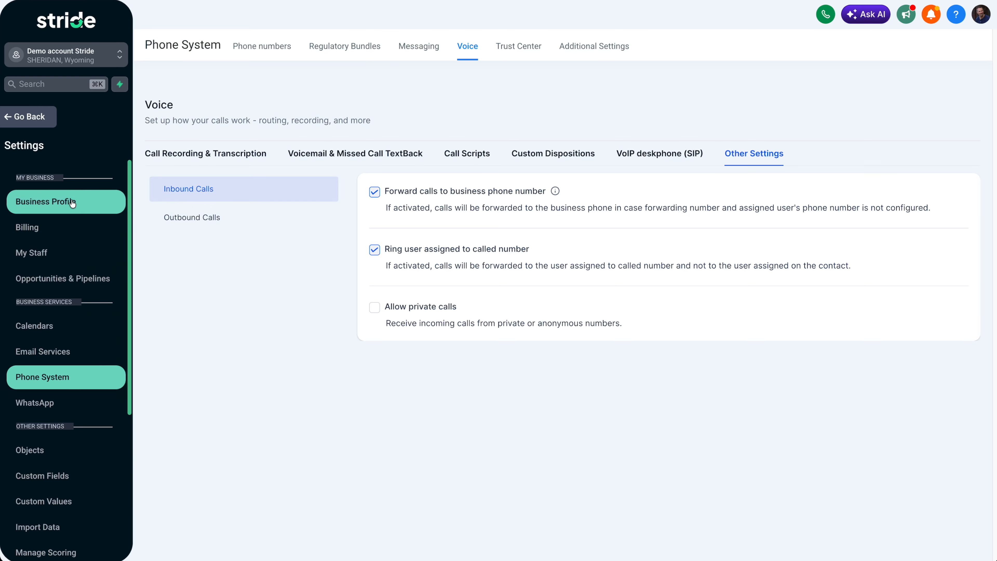
# Open the Business Profile settings in a new tab and check the Business Phone field.
pyautogui.rightClick(73, 203)
pyautogui.click(84, 206)
pyautogui.hotkey('ctrl', 'Tab')
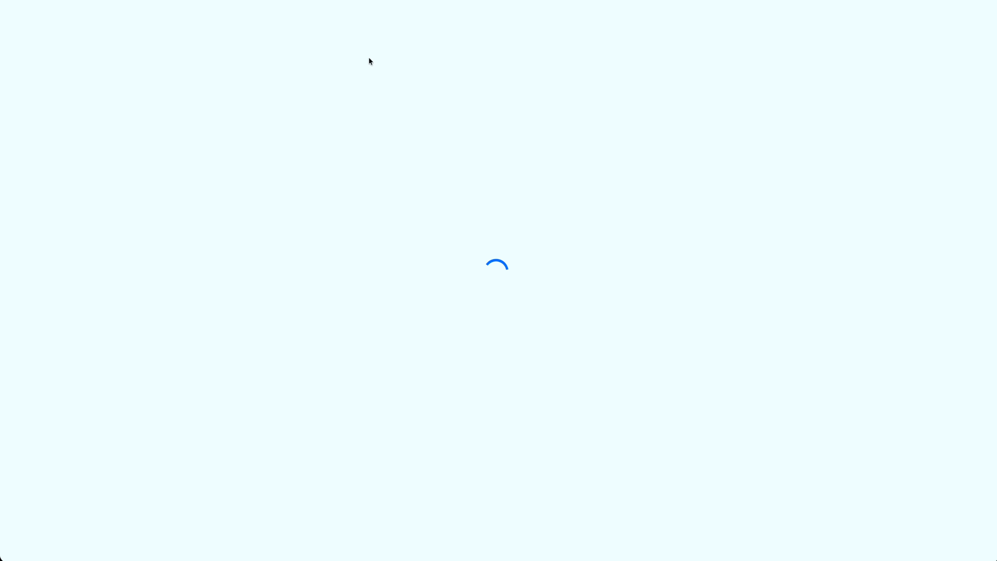
pyautogui.moveTo(422, 419); pyautogui.dragTo(311, 413)
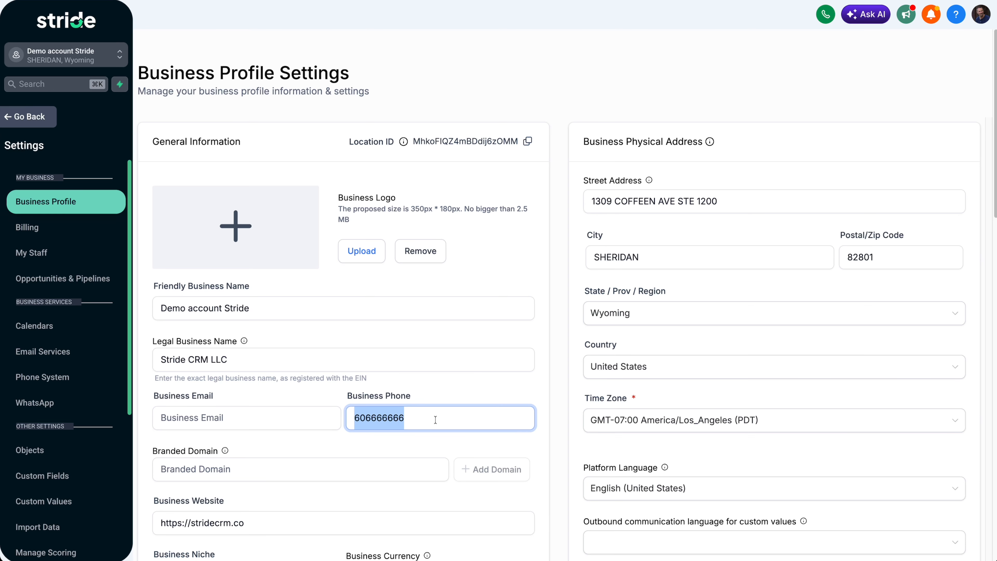
pyautogui.click(468, 393)
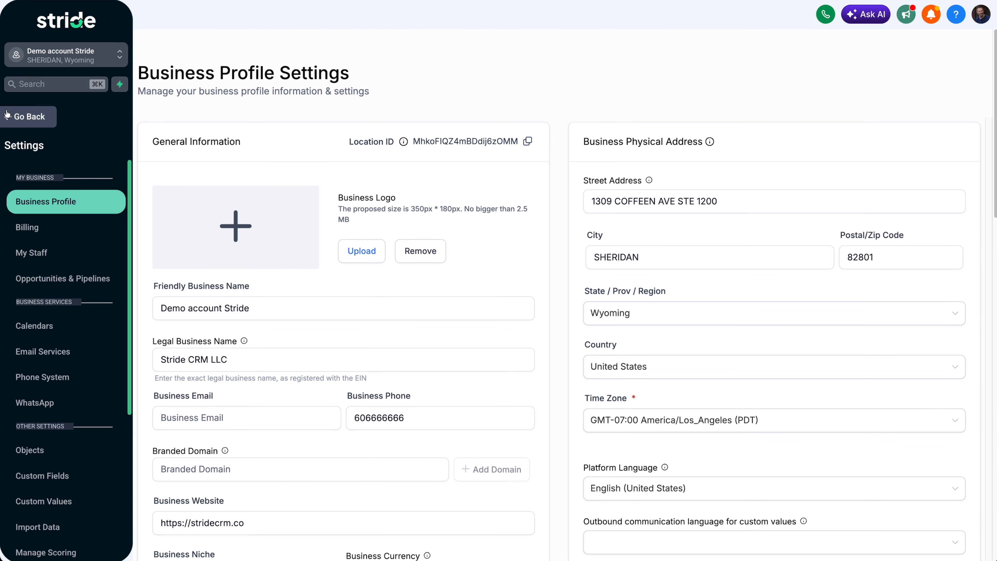
# Open the fourth contact in the contacts list and view the users available as Owner without assigning one.
pyautogui.click(12, 116)
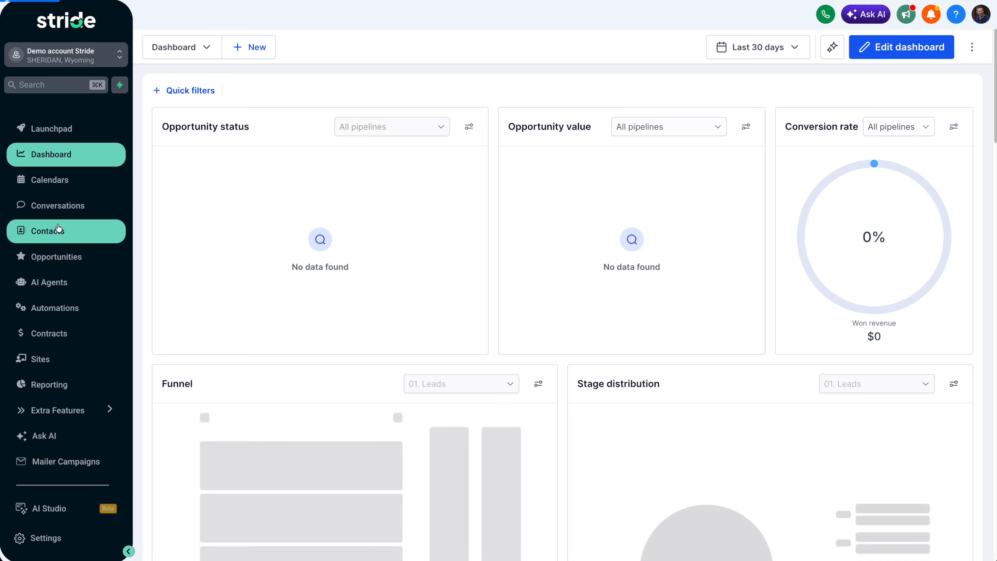
pyautogui.click(57, 230)
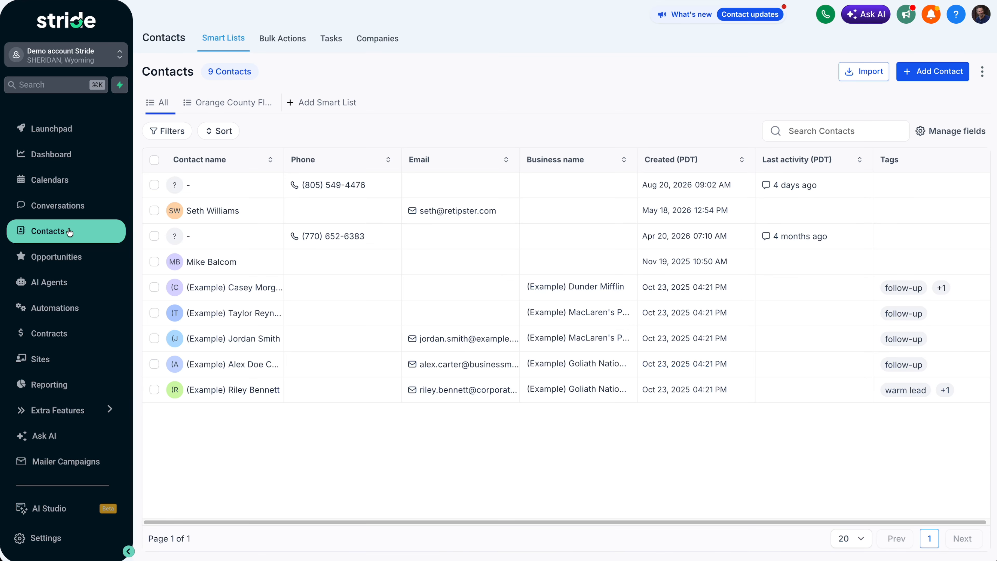
pyautogui.click(212, 262)
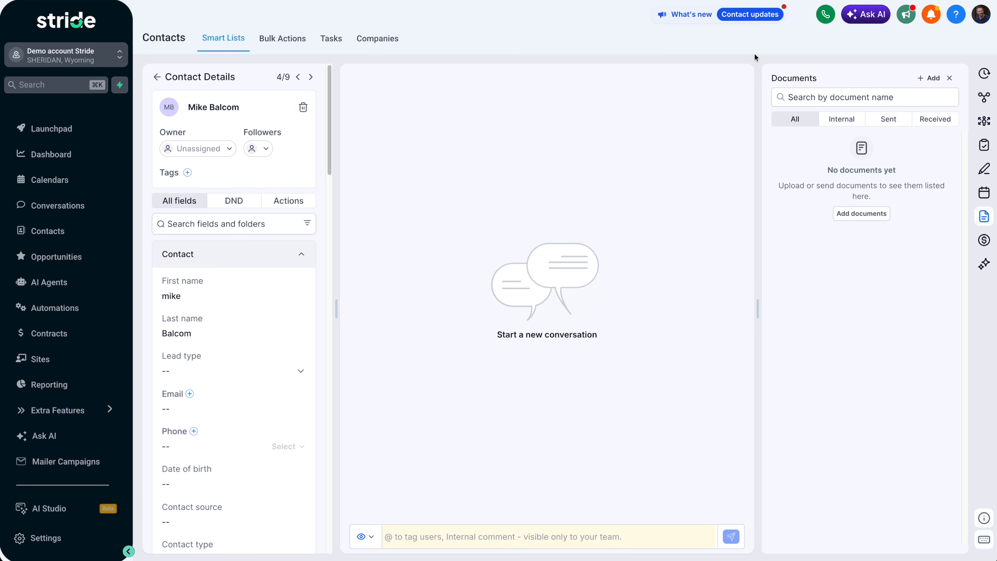
pyautogui.click(229, 149)
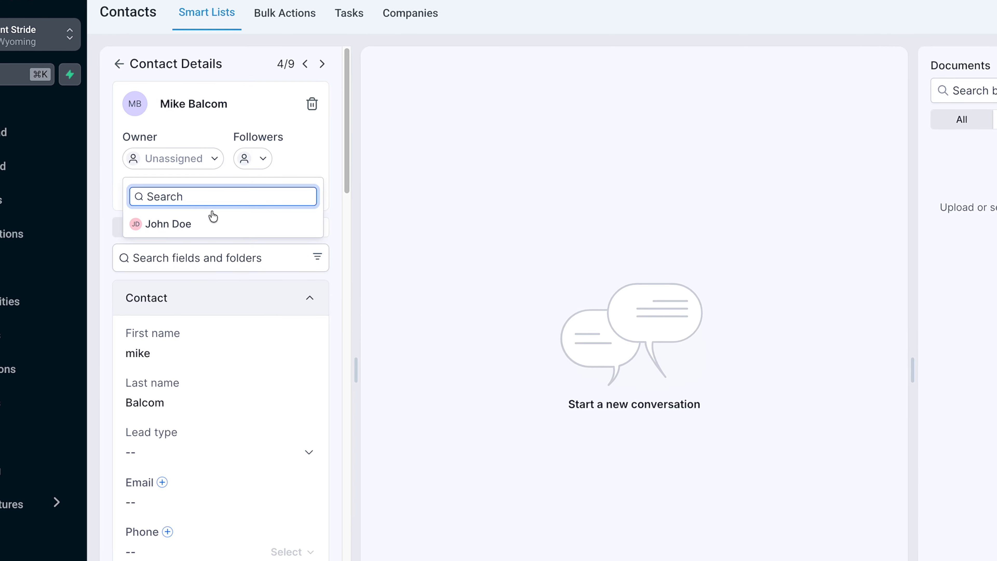
pyautogui.click(223, 208)
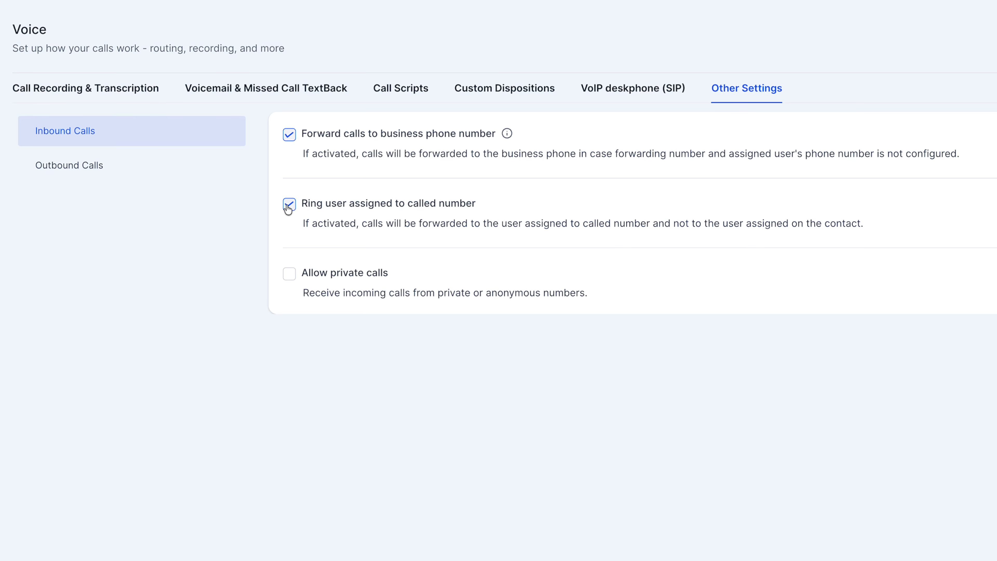
# Toggle Ring user assigned to called number for inbound calls, and enable connecting to the lead after the recording message for outbound calls.
pyautogui.click(290, 204)
pyautogui.click(80, 173)
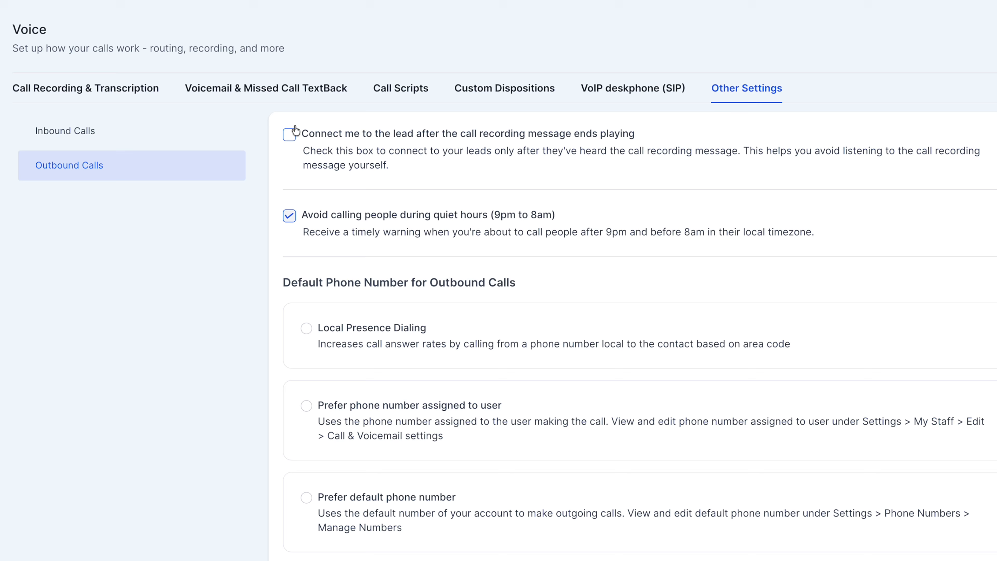
pyautogui.click(290, 138)
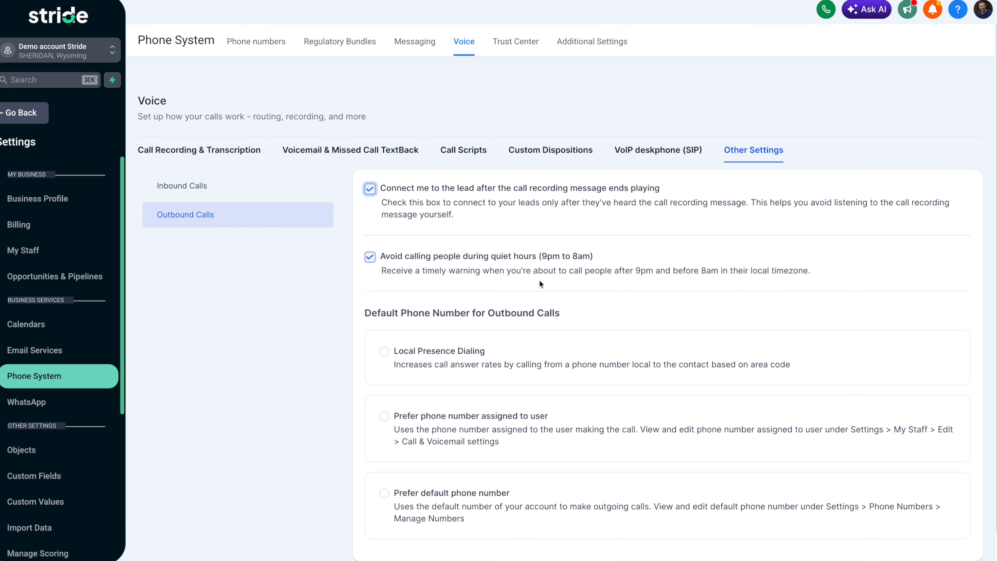
# Open the staff member's Call & Voicemail Settings and set the incoming call timeout halfway between No timeout and 10 Secs.
pyautogui.click(18, 253)
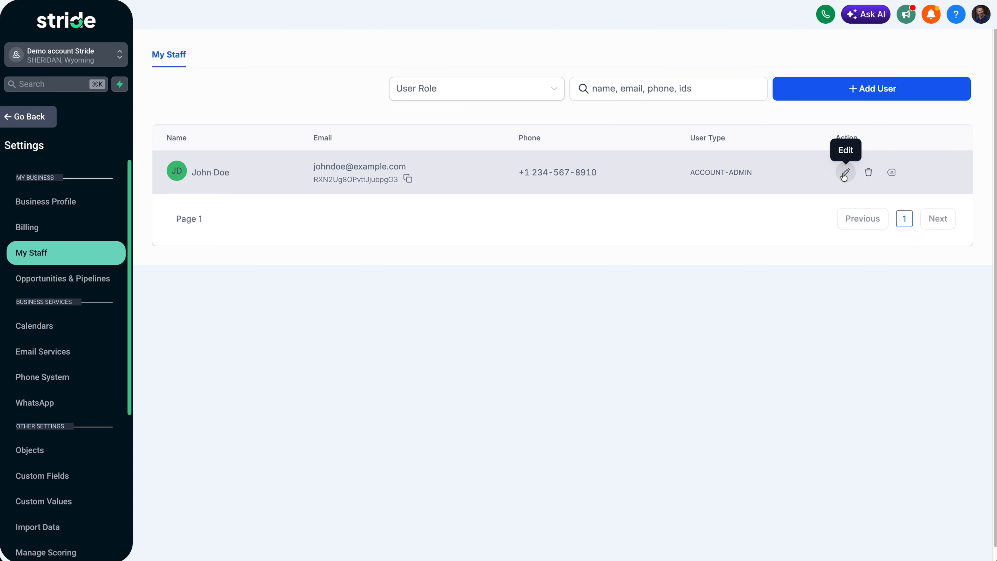
pyautogui.click(844, 174)
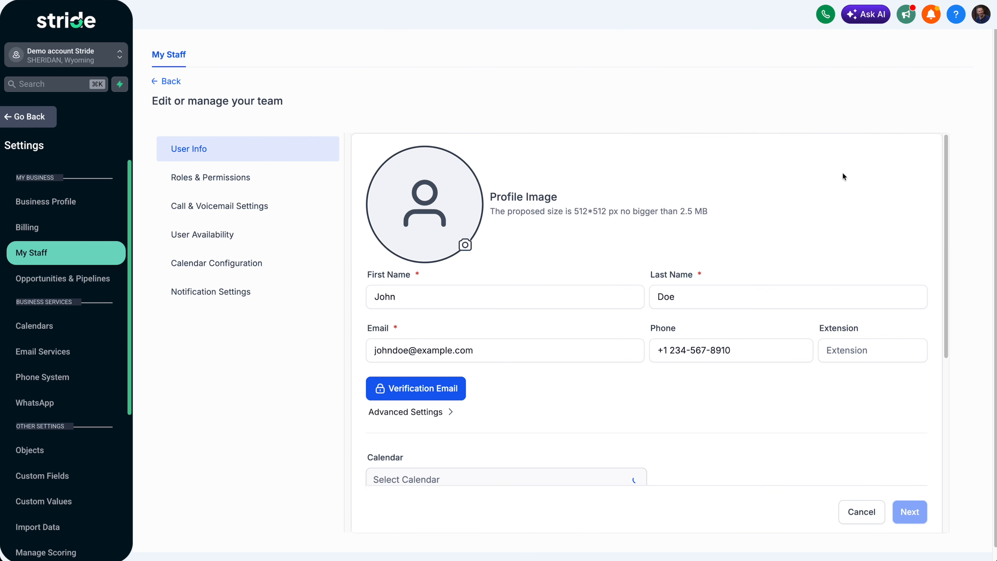
pyautogui.click(269, 210)
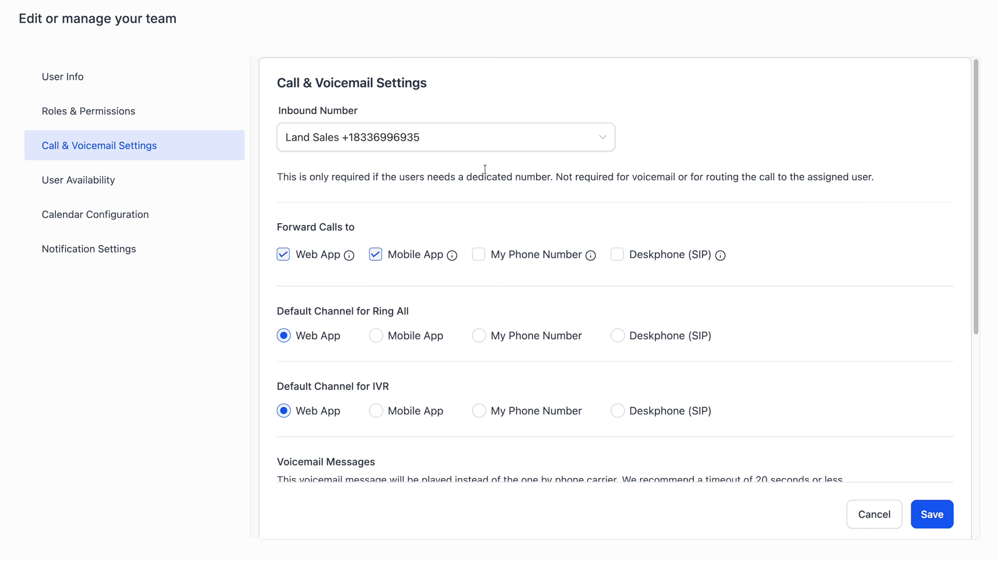
pyautogui.scroll(-3, 312, 173)
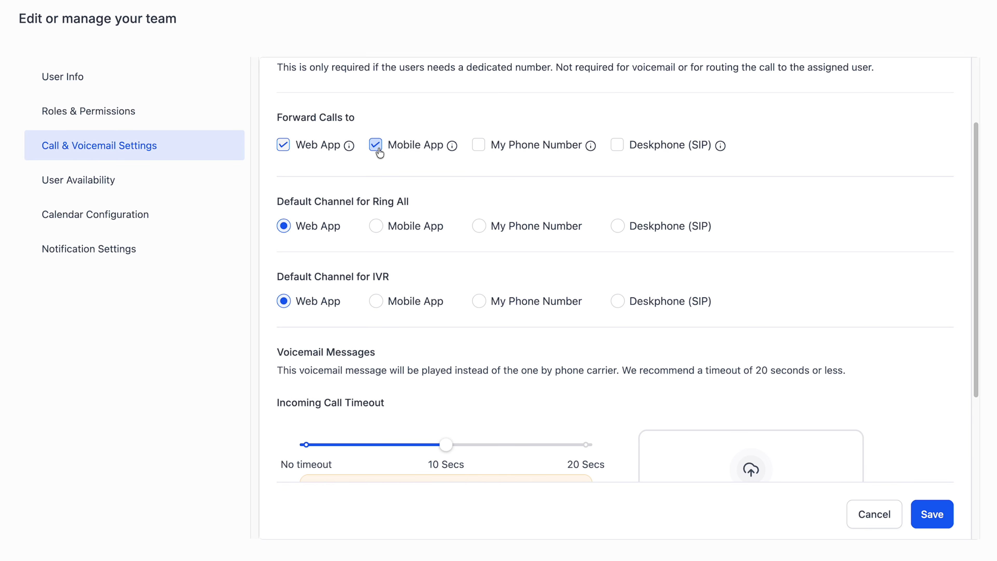
pyautogui.scroll(-5, 561, 422)
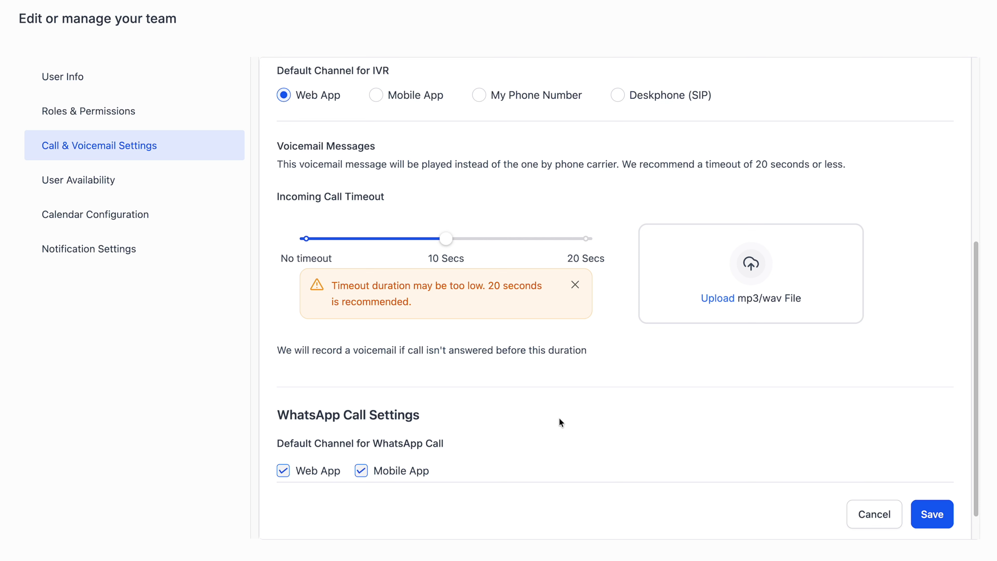
pyautogui.moveTo(446, 239); pyautogui.dragTo(376, 242)
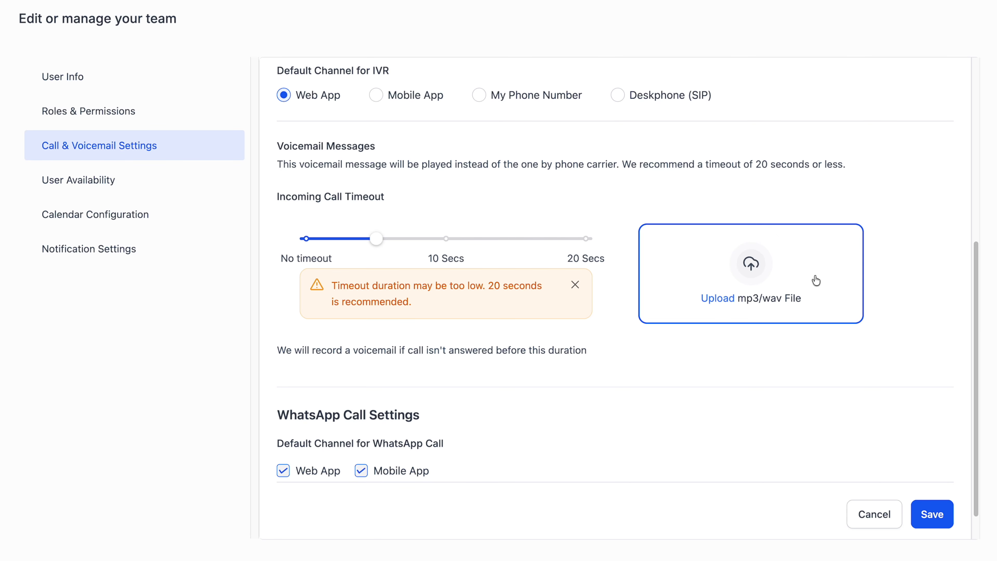
# Review the staff member's working hours and inbound call routing, trying Saturday as a working day and turning it back off.
pyautogui.click(68, 182)
pyautogui.scroll(8, 653, 70)
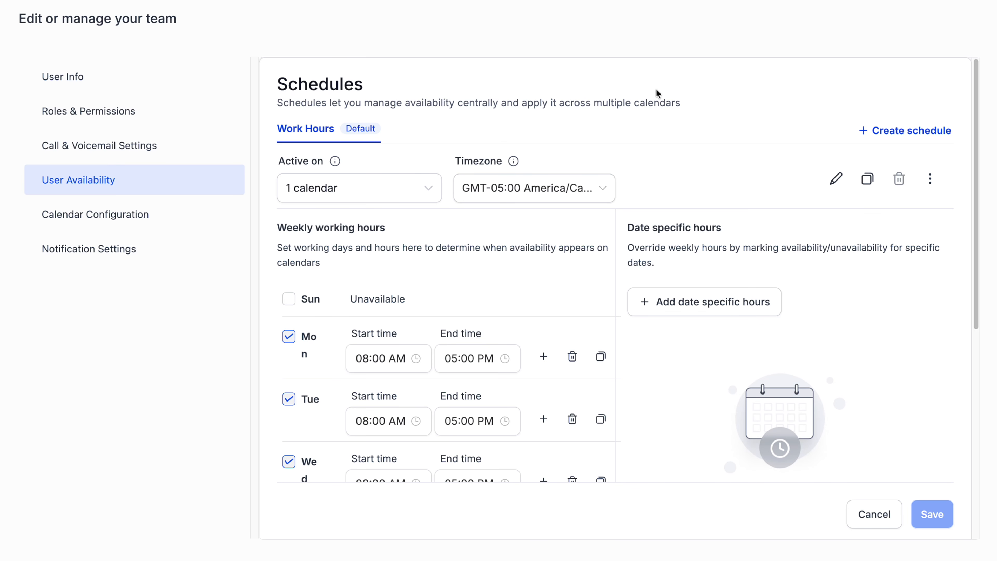
pyautogui.scroll(-1, 656, 89)
pyautogui.scroll(-6, 570, 281)
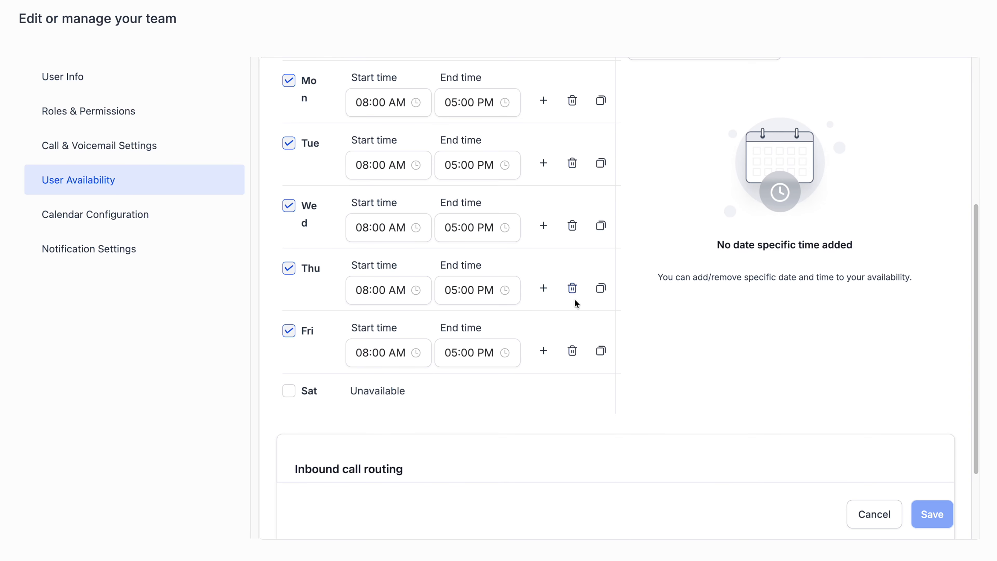
pyautogui.click(292, 395)
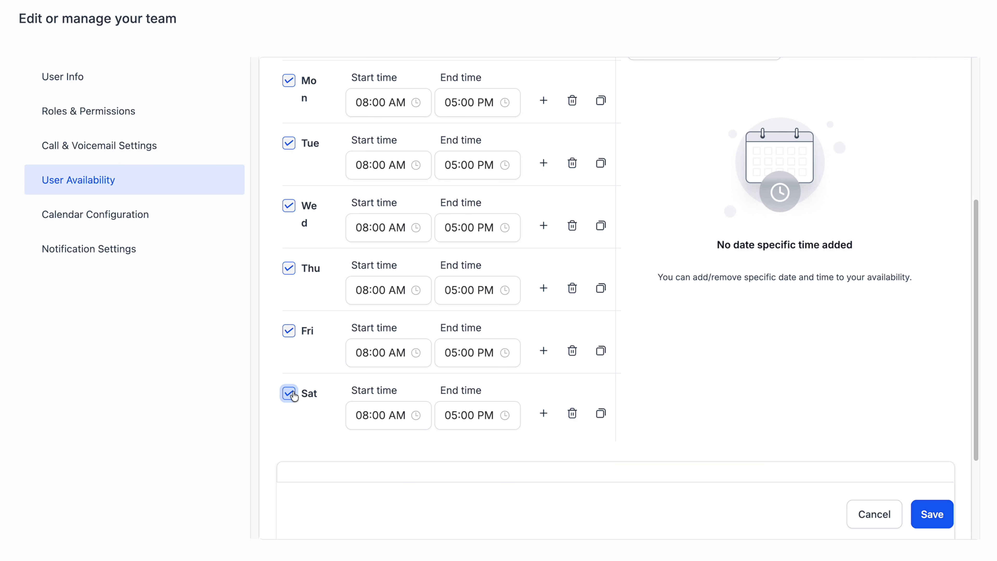
pyautogui.scroll(6, 294, 396)
pyautogui.scroll(-9, 293, 393)
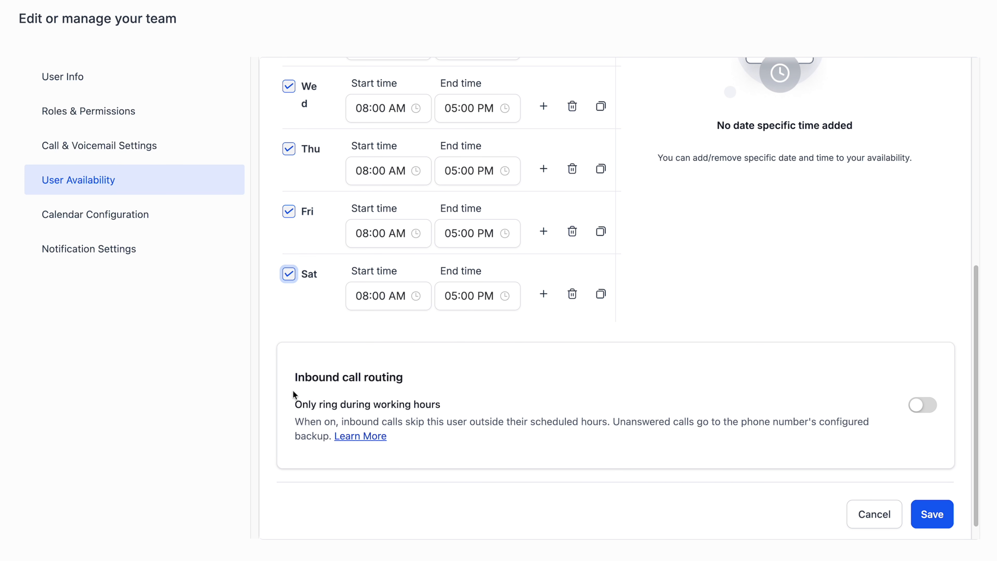
pyautogui.click(291, 275)
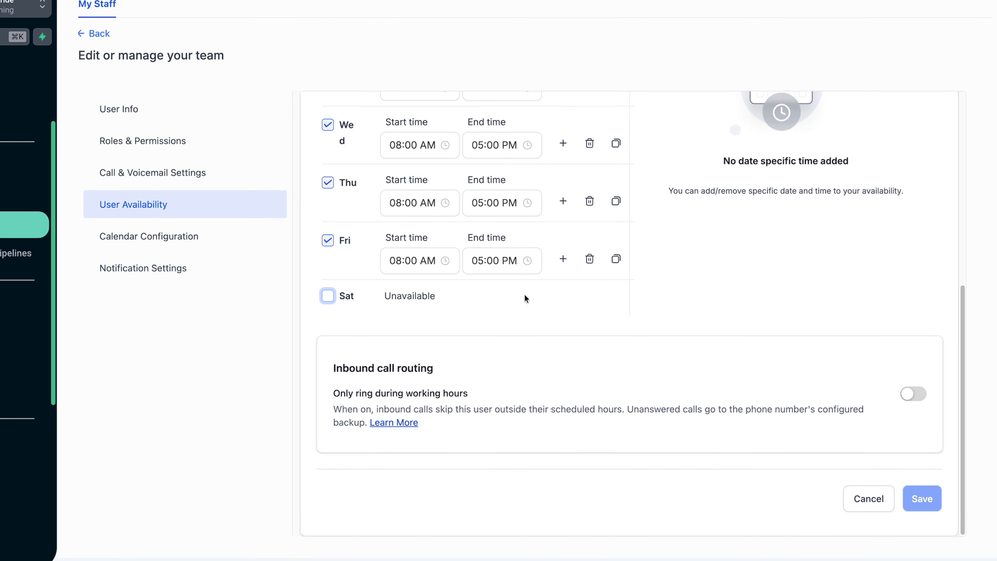
pyautogui.click(173, 237)
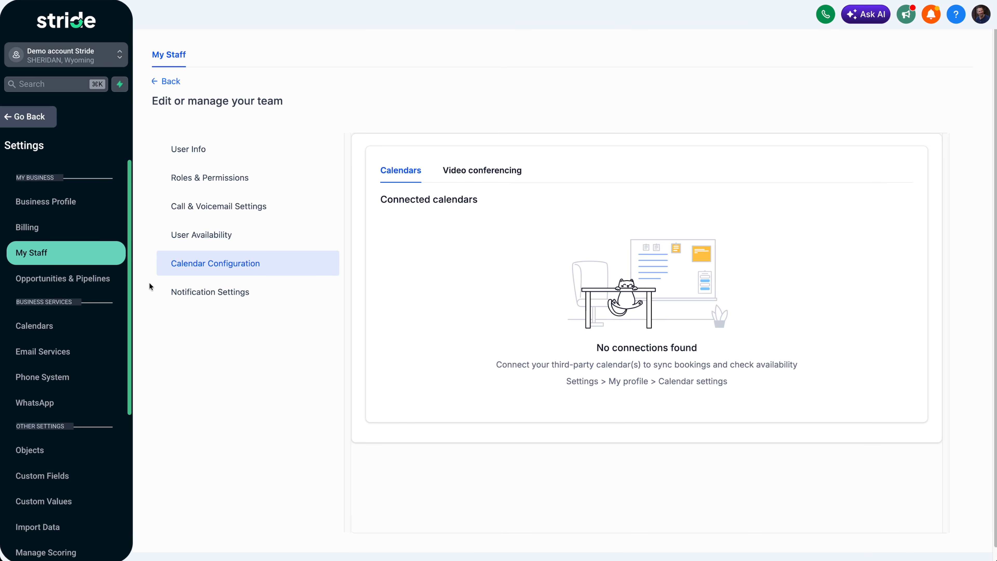
pyautogui.click(42, 328)
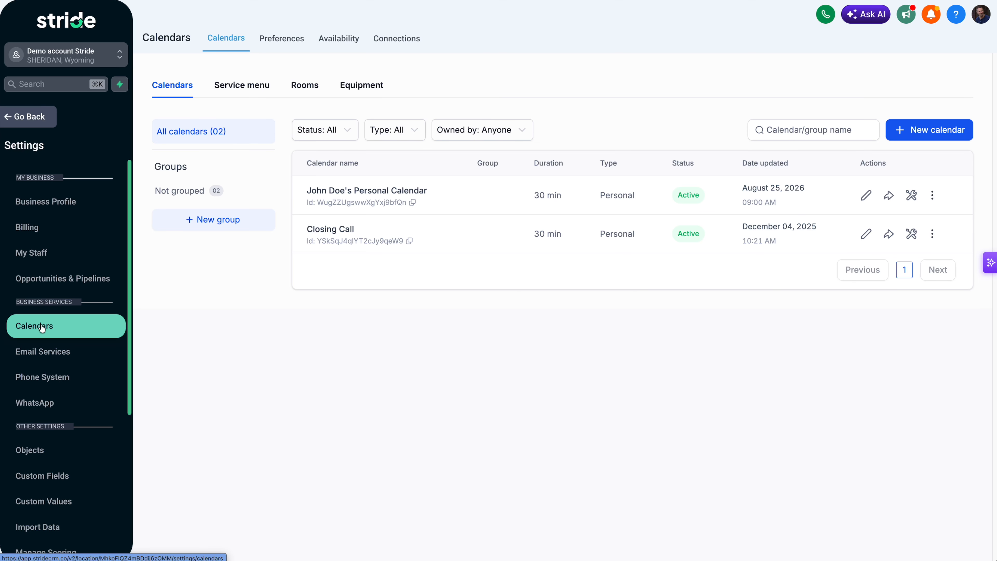
pyautogui.click(49, 376)
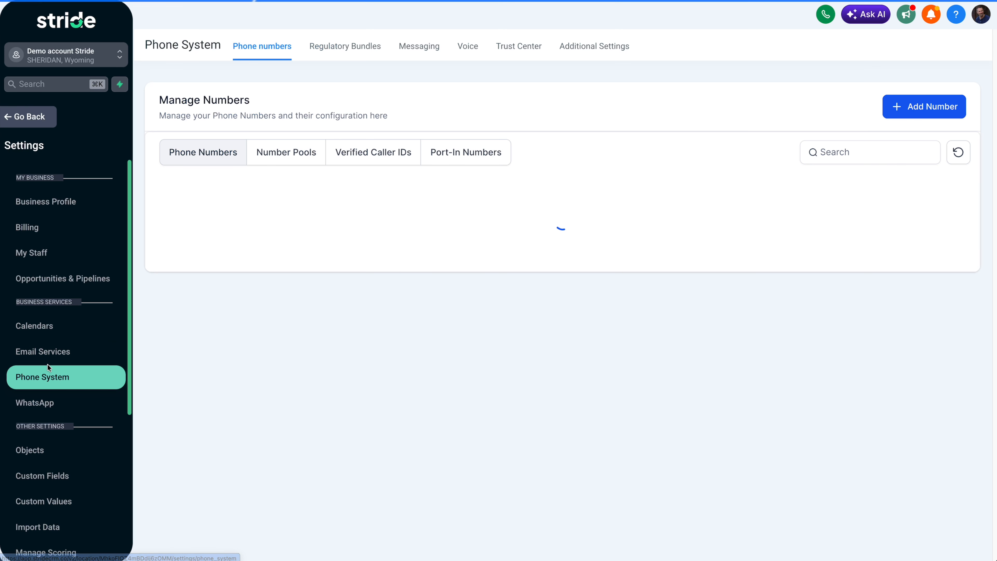